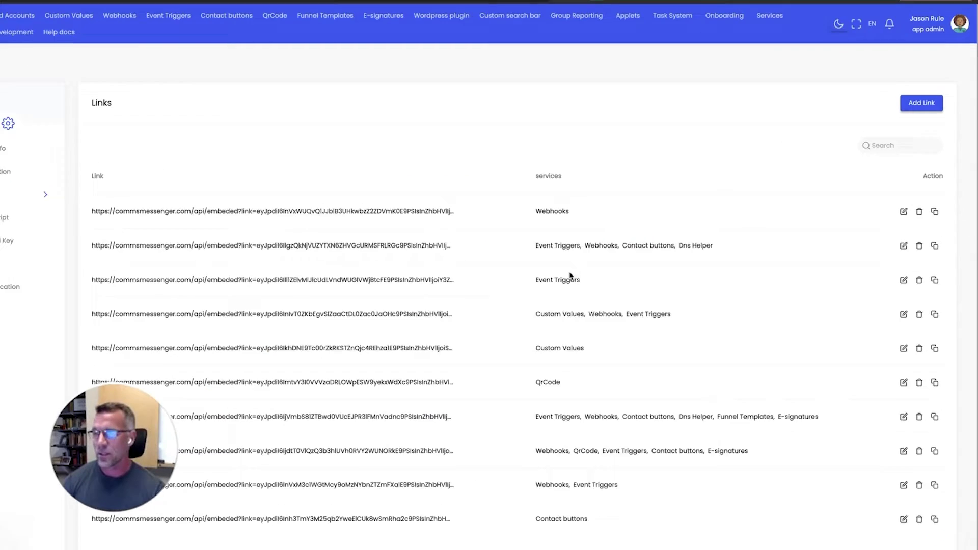
# From Settings, add and save an embed link with the Contact buttons and QrCode services.
pyautogui.click(960, 28)
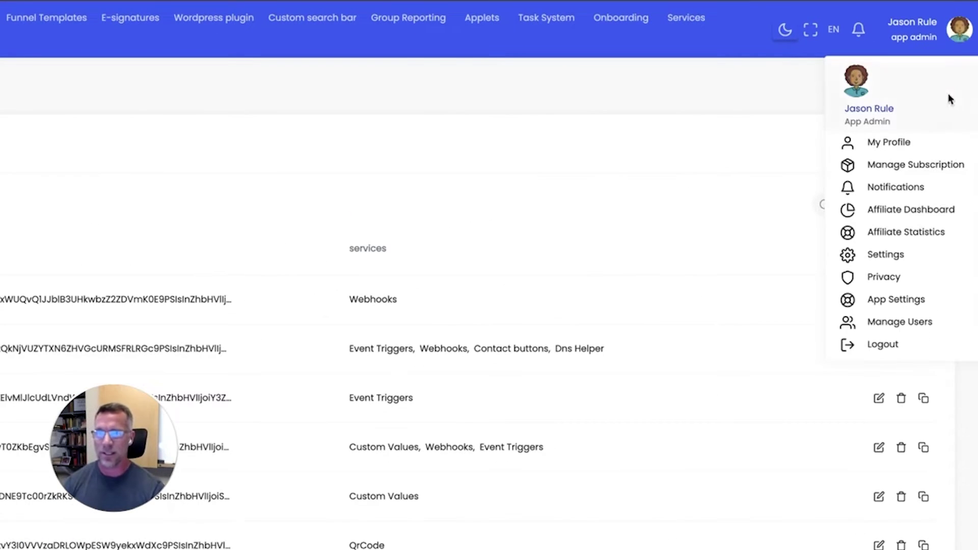
pyautogui.click(886, 255)
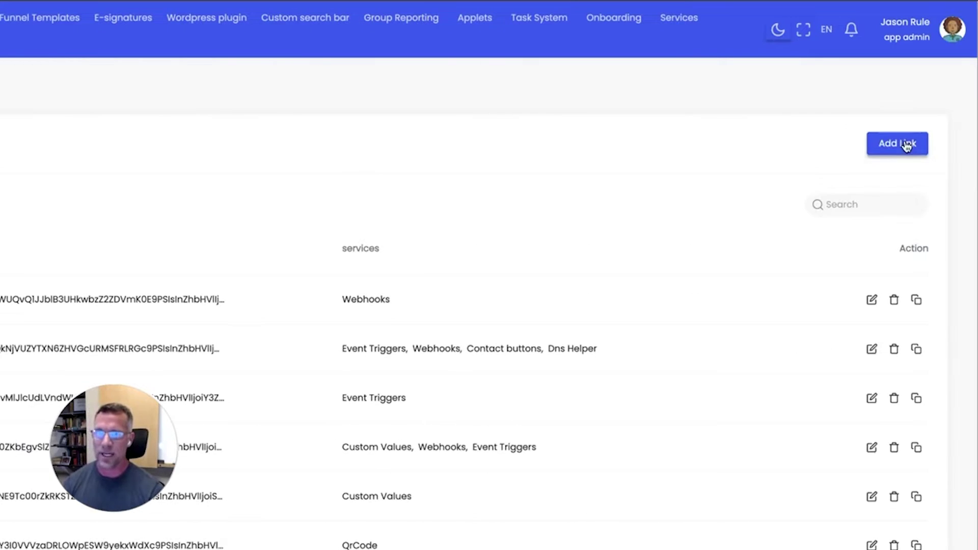
pyautogui.click(906, 145)
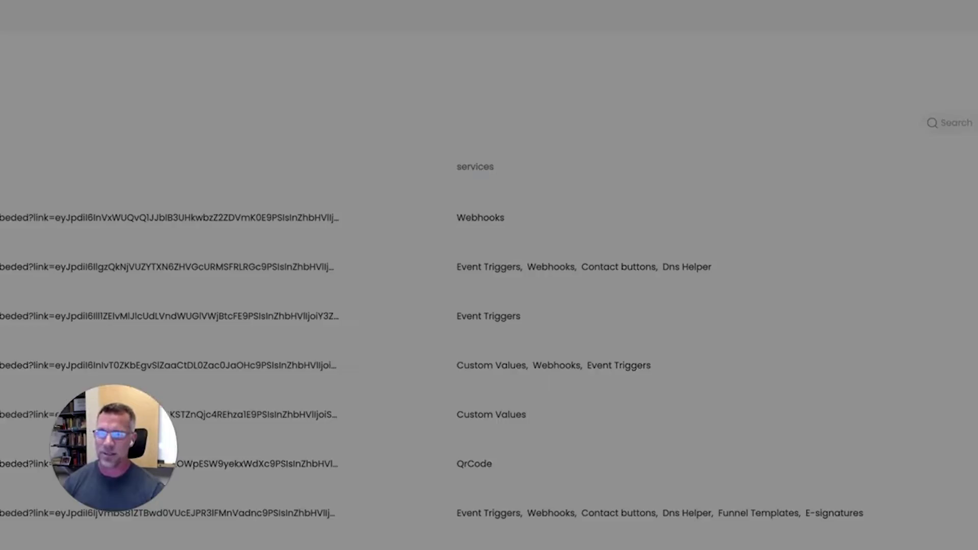
pyautogui.click(458, 236)
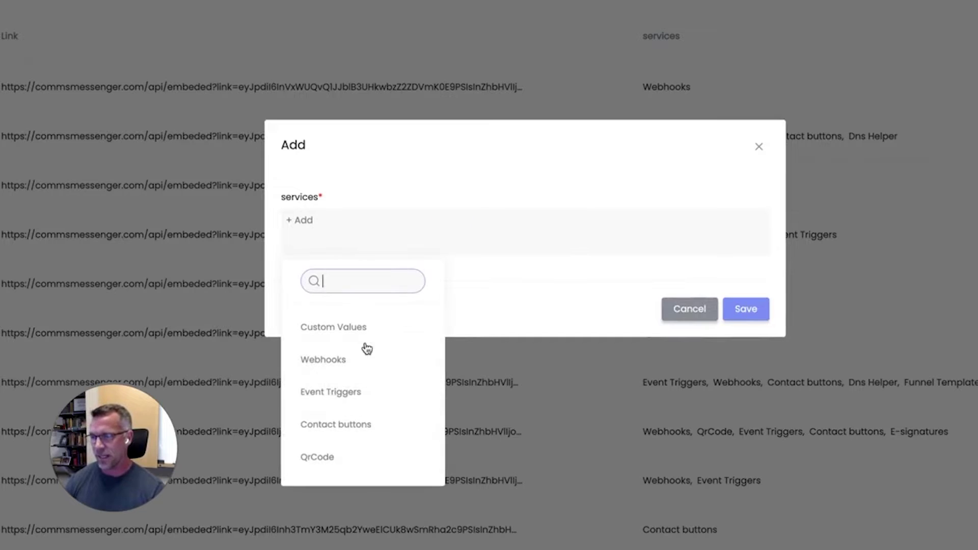
pyautogui.click(338, 423)
pyautogui.click(423, 224)
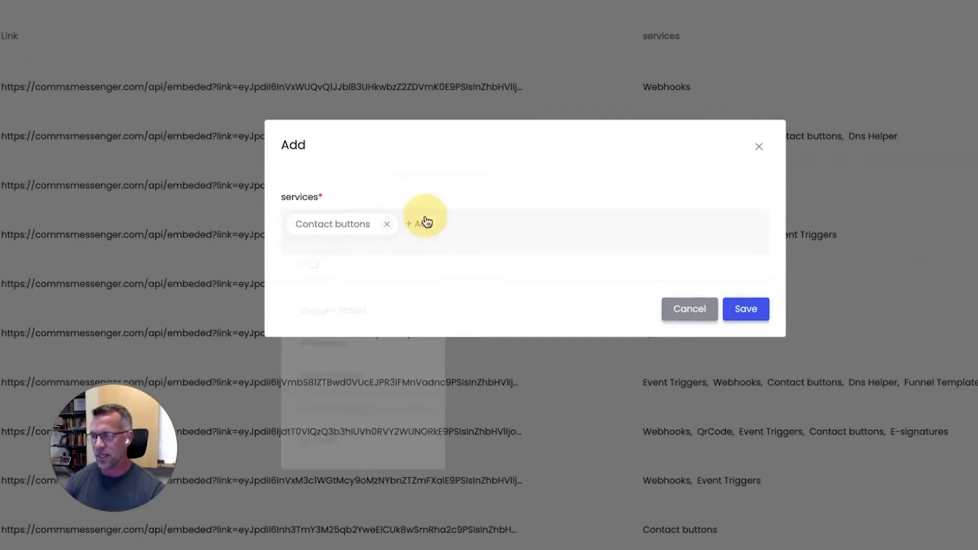
pyautogui.click(328, 459)
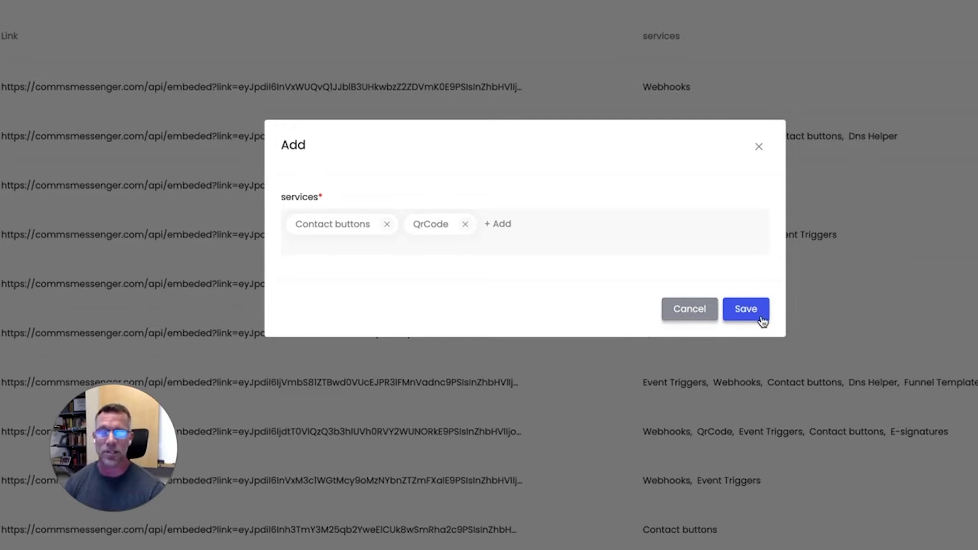
pyautogui.click(748, 312)
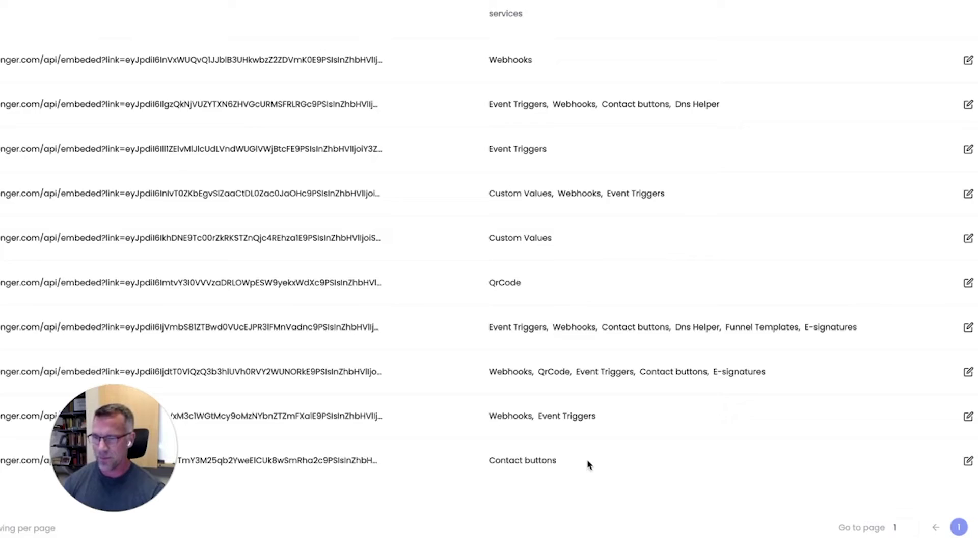
# Copy the new link's URL from page 2 of the Links list, then return to page 1.
pyautogui.scroll(-1, 854, 528)
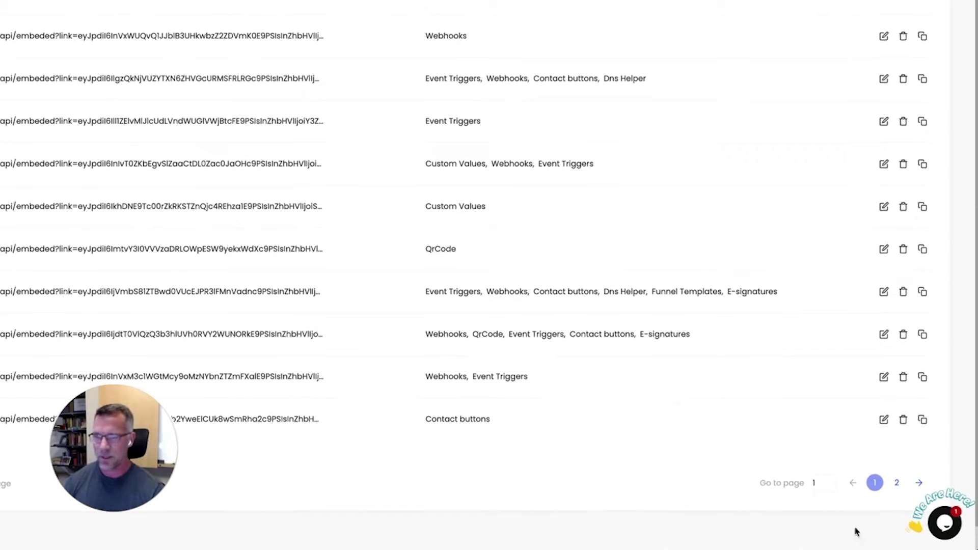
pyautogui.click(897, 495)
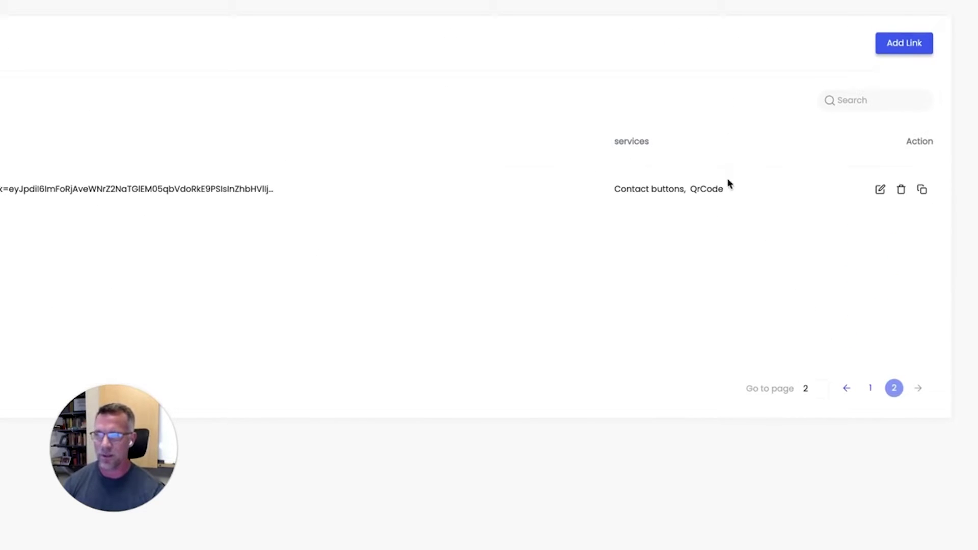
pyautogui.click(922, 191)
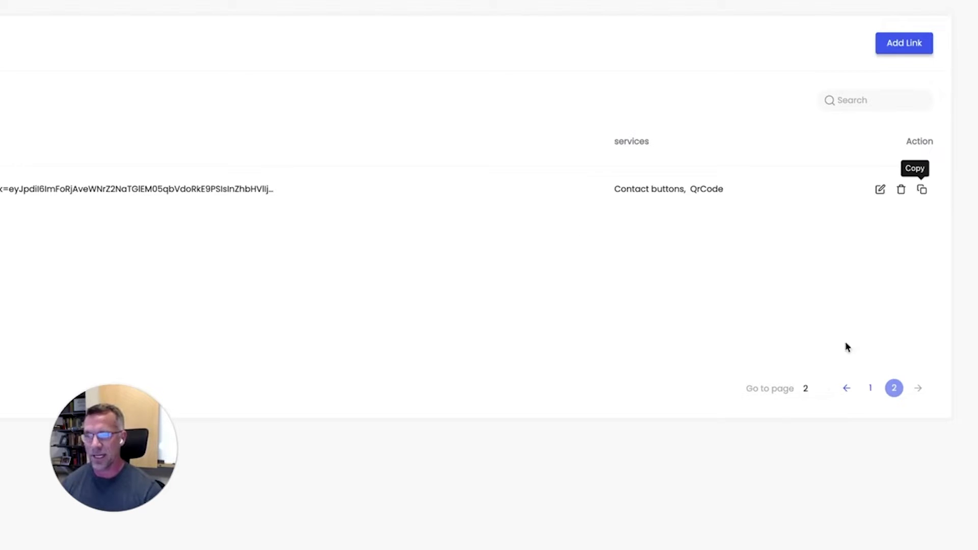
pyautogui.click(871, 390)
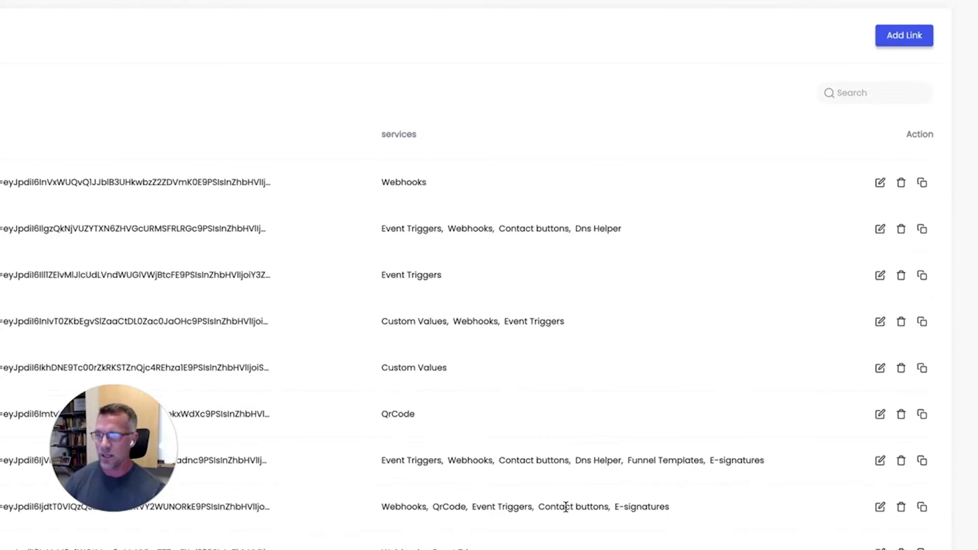
pyautogui.moveTo(331, 386); pyautogui.dragTo(747, 392)
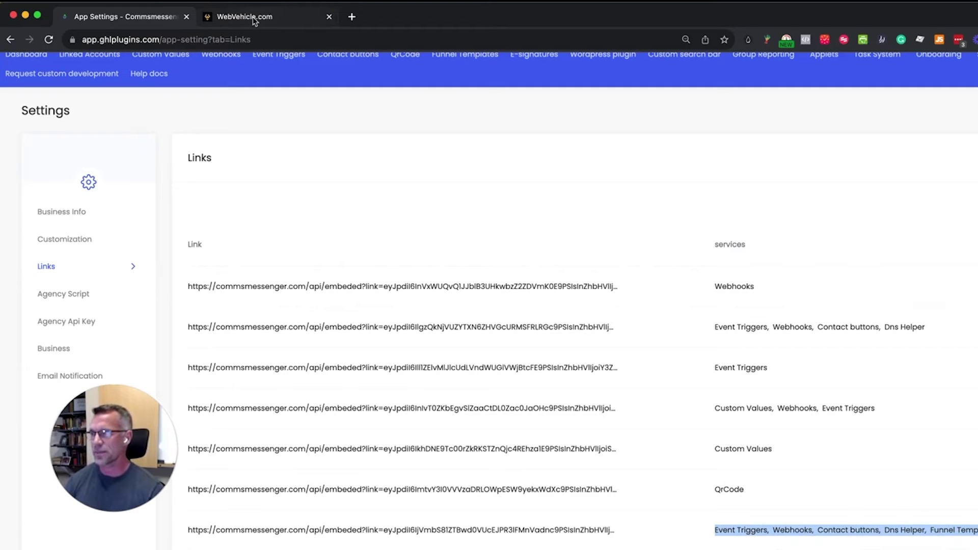
# Switch to the WebVehicle.com sub-account and open Tools to view its Api interface webhooks.
pyautogui.click(254, 19)
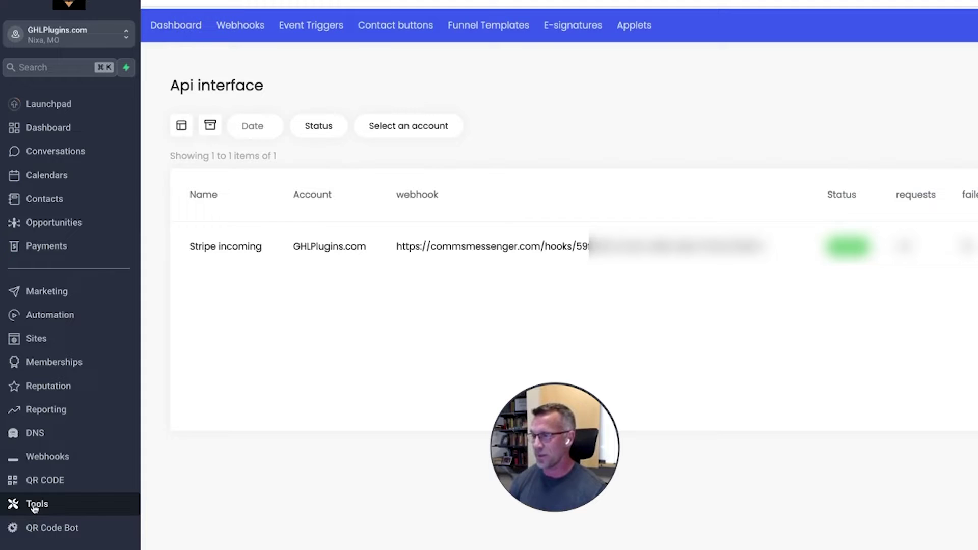
pyautogui.click(35, 505)
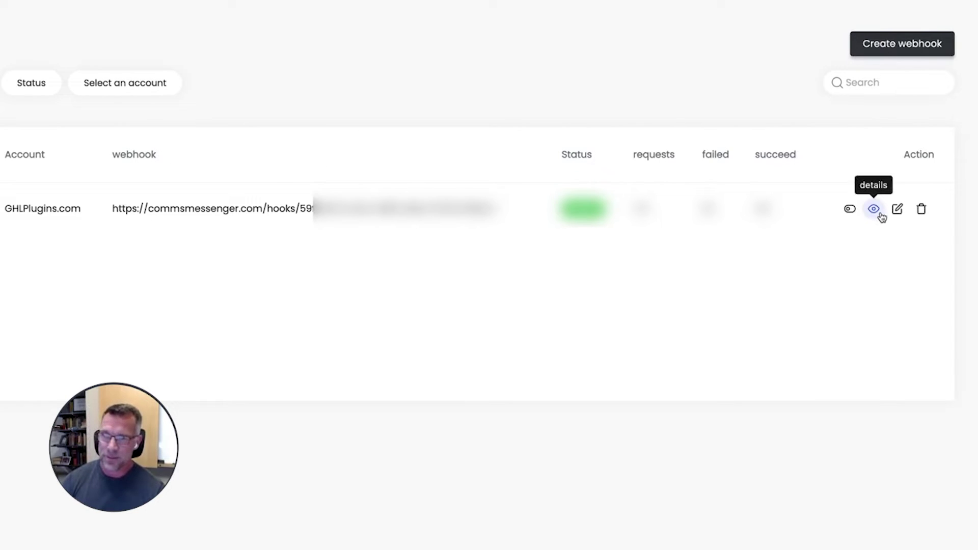
# Open the Stripe incoming webhook editor and check the request caught by its test trigger.
pyautogui.click(898, 210)
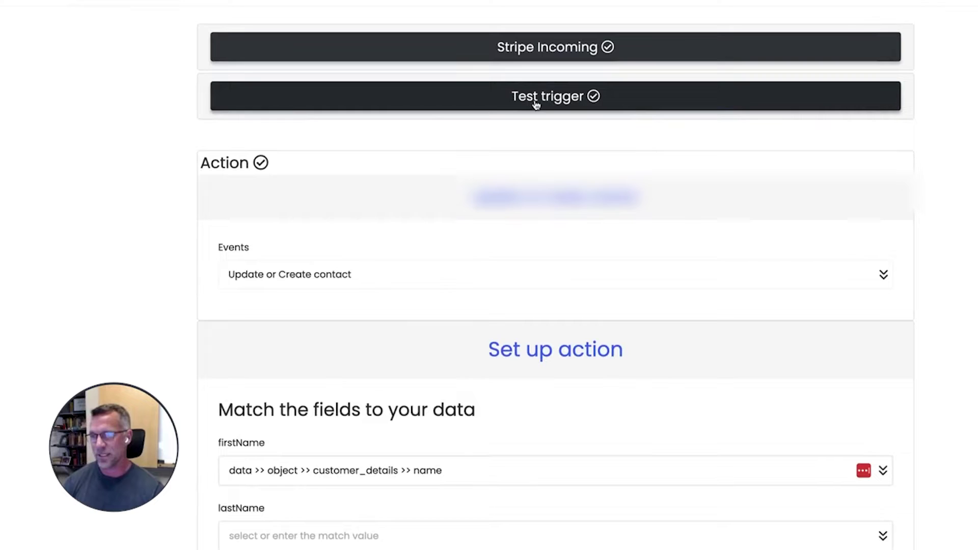
pyautogui.click(555, 41)
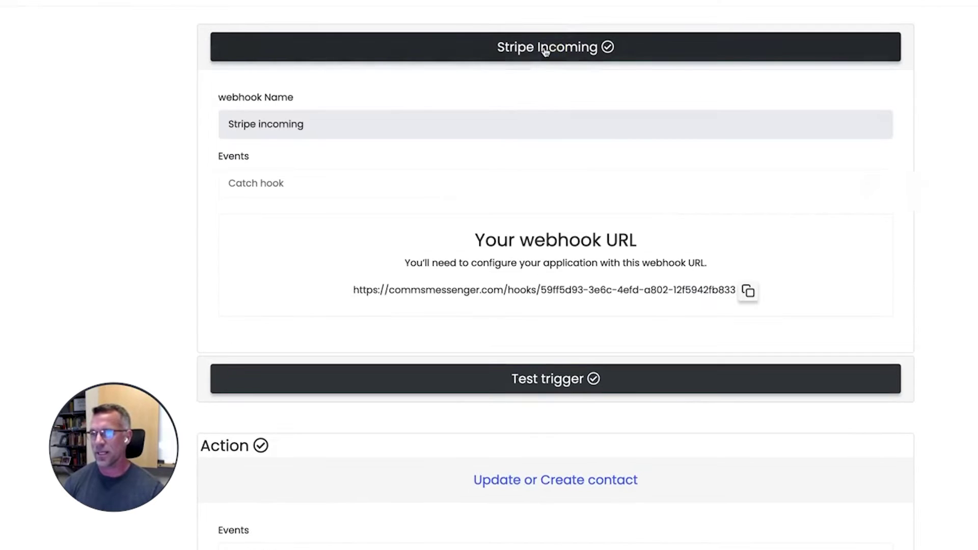
pyautogui.click(544, 44)
pyautogui.click(537, 99)
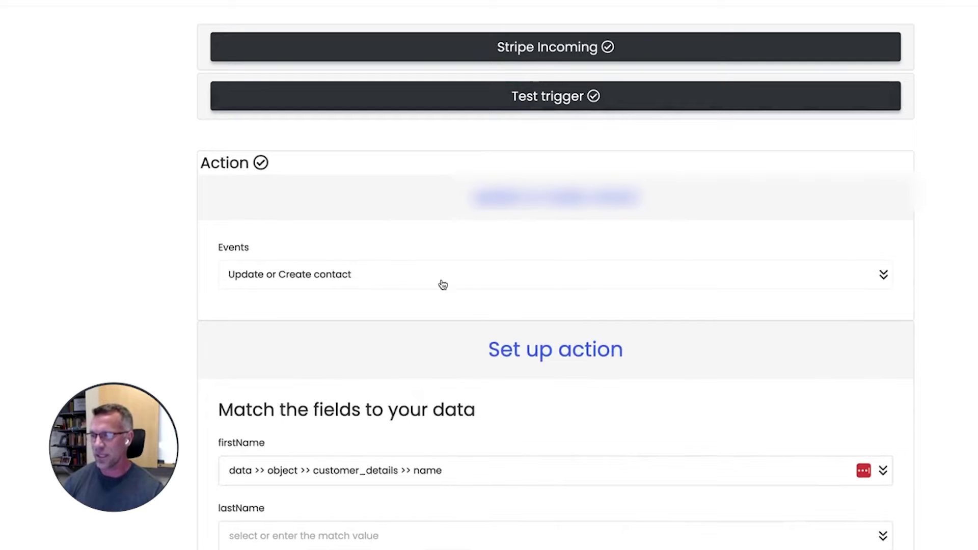
# Review the action events and the Update or Create contact field mappings.
pyautogui.click(288, 280)
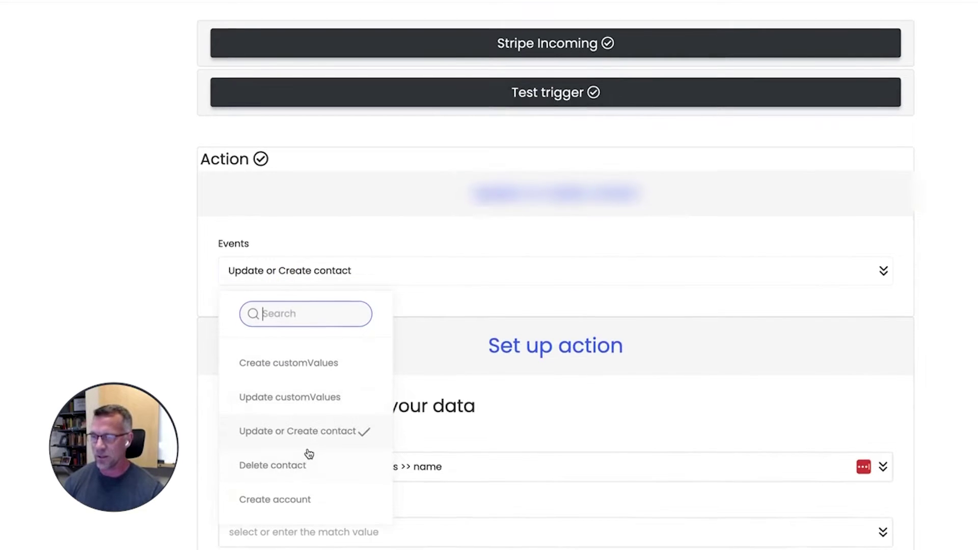
pyautogui.scroll(-3, 309, 453)
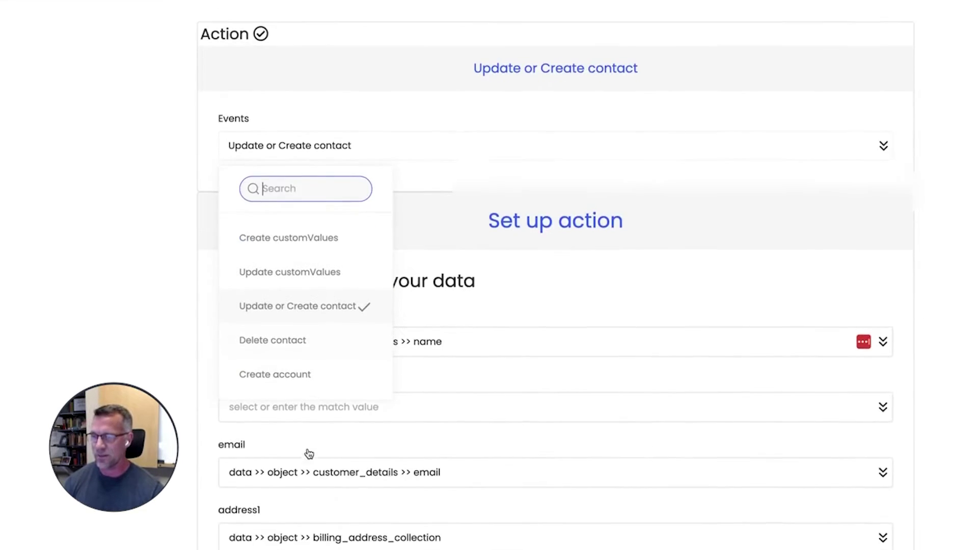
pyautogui.click(104, 221)
pyautogui.scroll(-6, 705, 328)
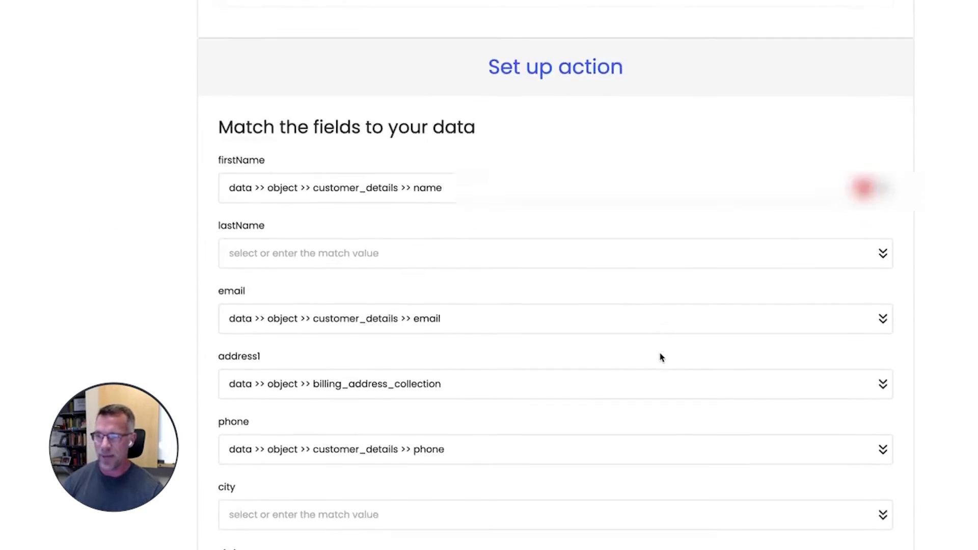
pyautogui.scroll(-10, 621, 366)
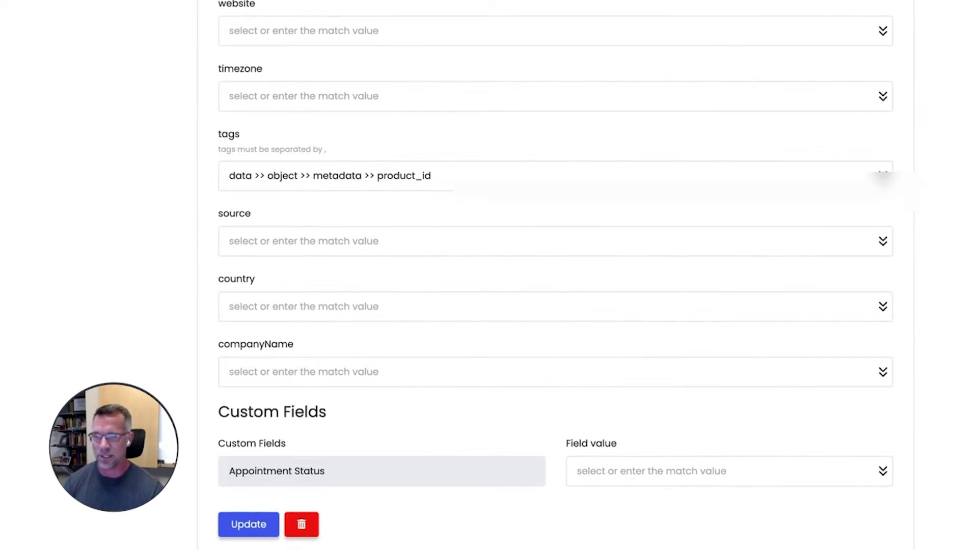
pyautogui.scroll(15, 793, 375)
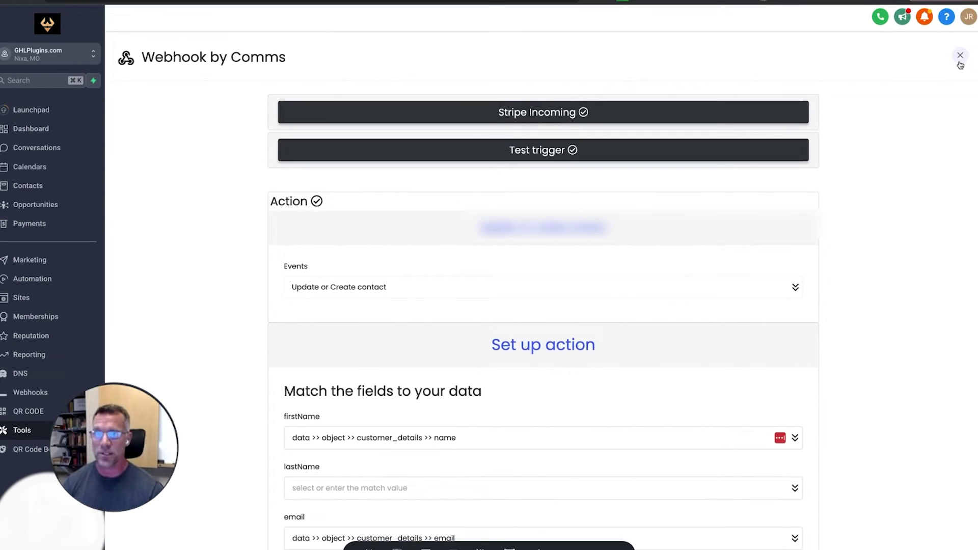
# Close the Webhook by Comms editor to return to the Api interface list.
pyautogui.click(961, 57)
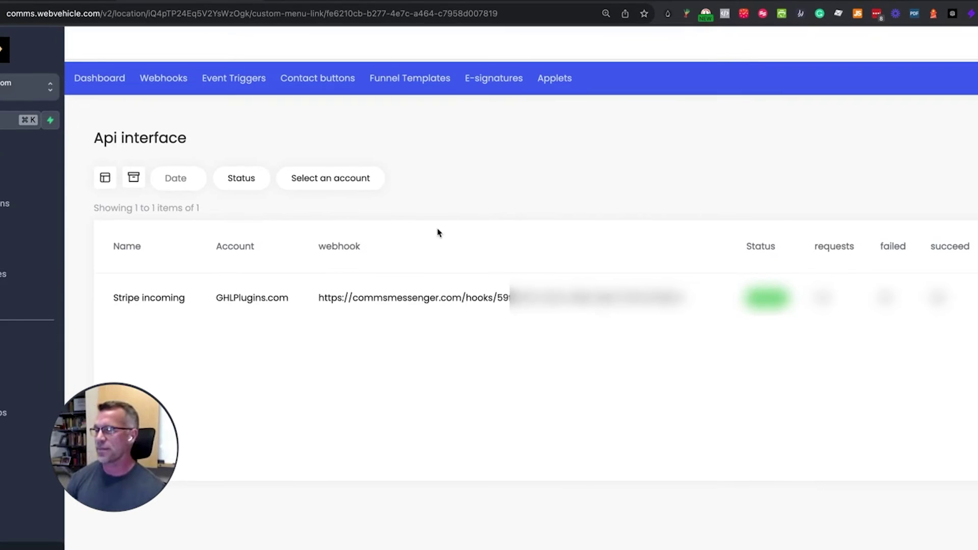
pyautogui.click(229, 79)
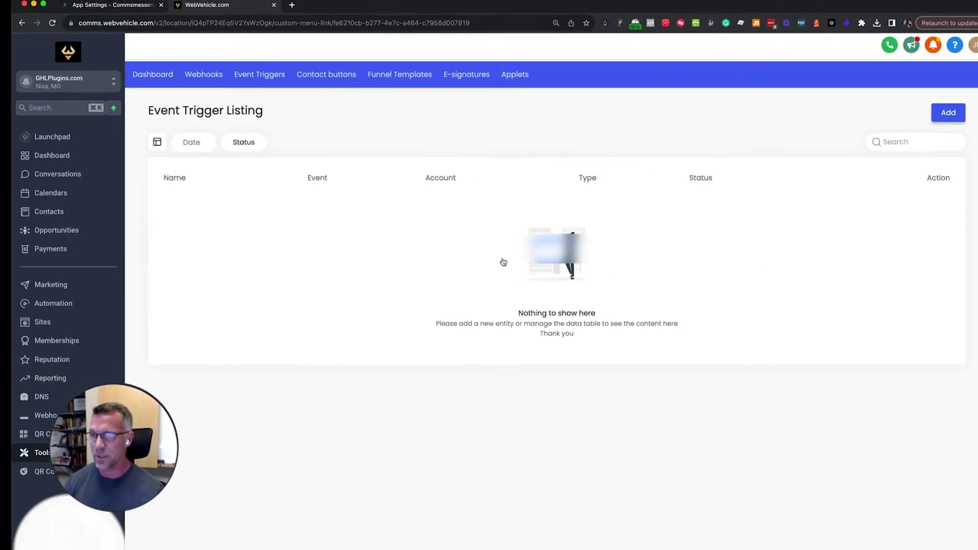
pyautogui.click(592, 525)
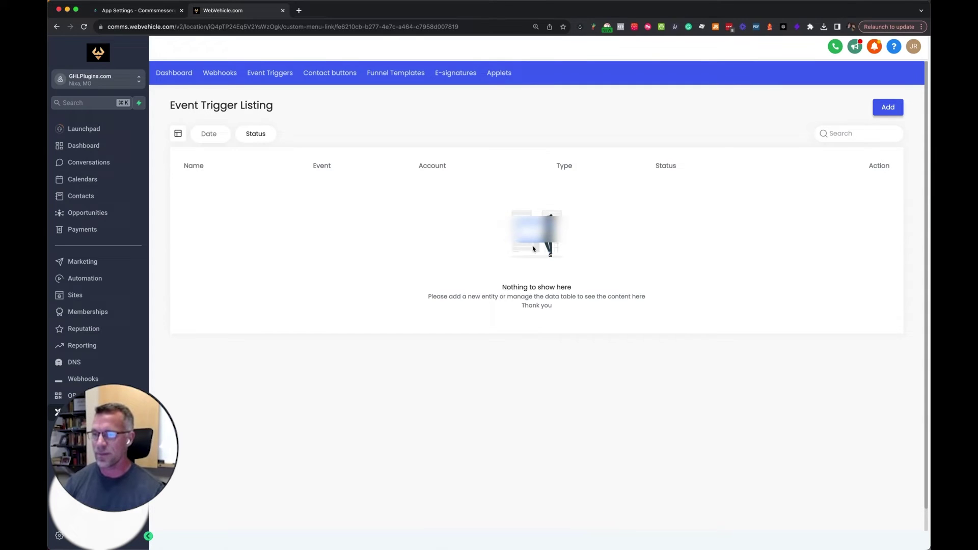
pyautogui.click(561, 266)
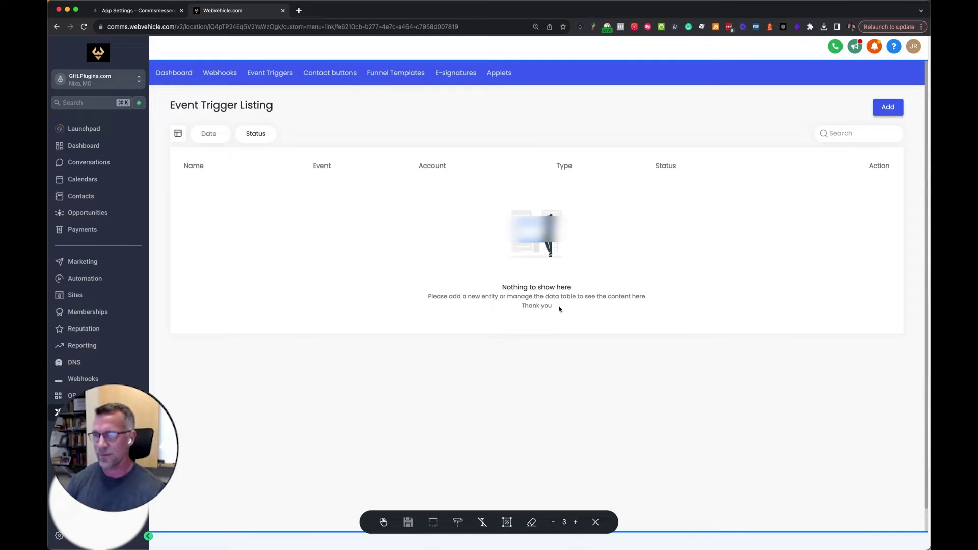
pyautogui.moveTo(543, 188); pyautogui.dragTo(565, 227)
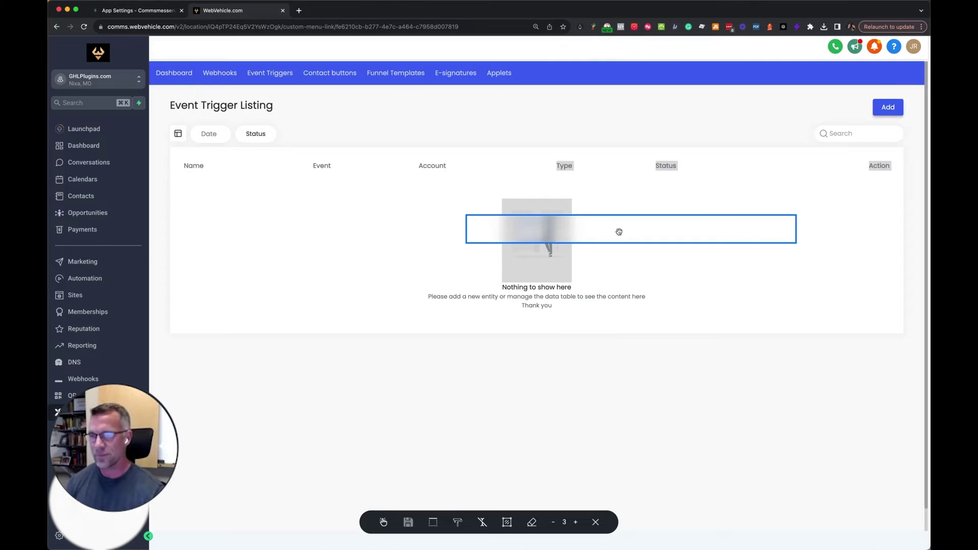
pyautogui.moveTo(619, 232)
pyautogui.mouseDown()
pyautogui.moveTo(655, 362)
pyautogui.moveTo(751, 466)
pyautogui.mouseUp()
pyautogui.click(724, 402)
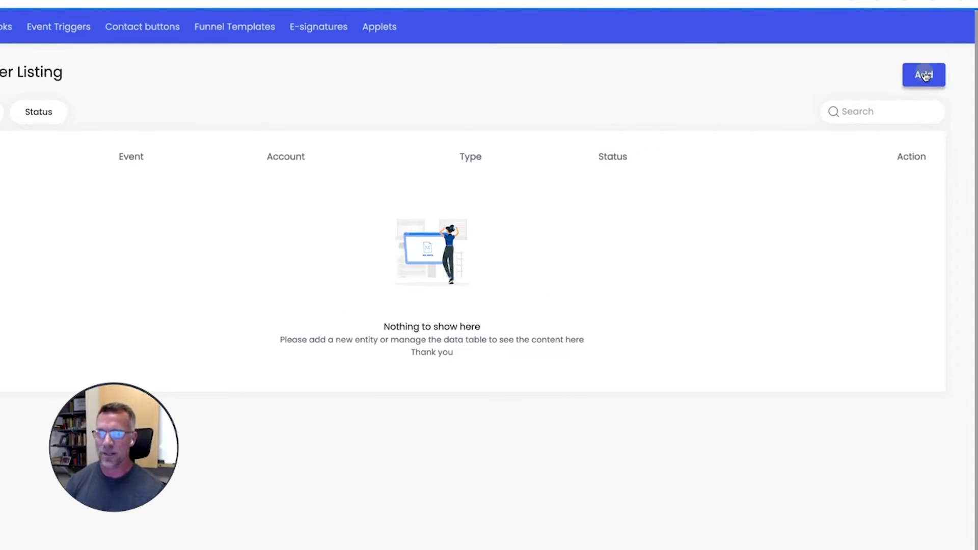
pyautogui.click(923, 74)
pyautogui.click(360, 148)
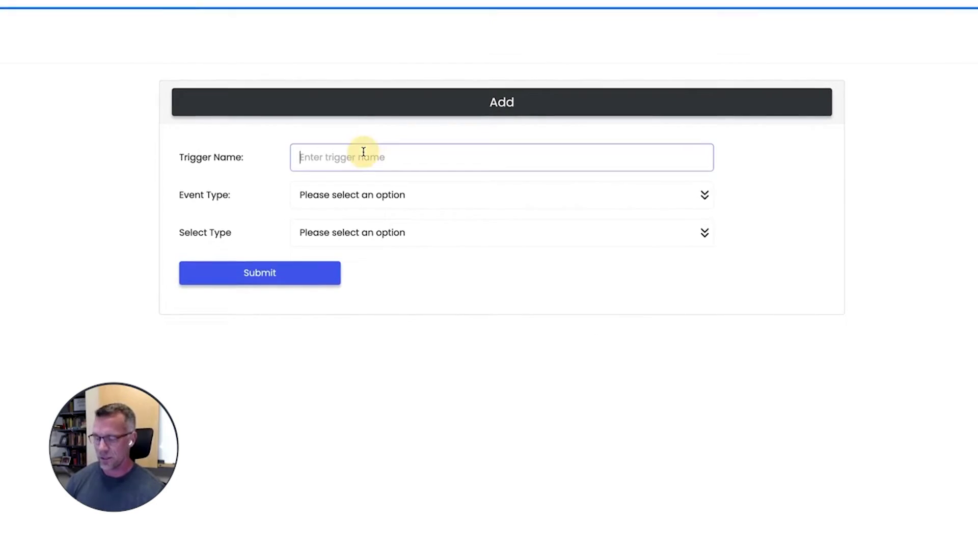
pyautogui.write('teset')
pyautogui.click(368, 196)
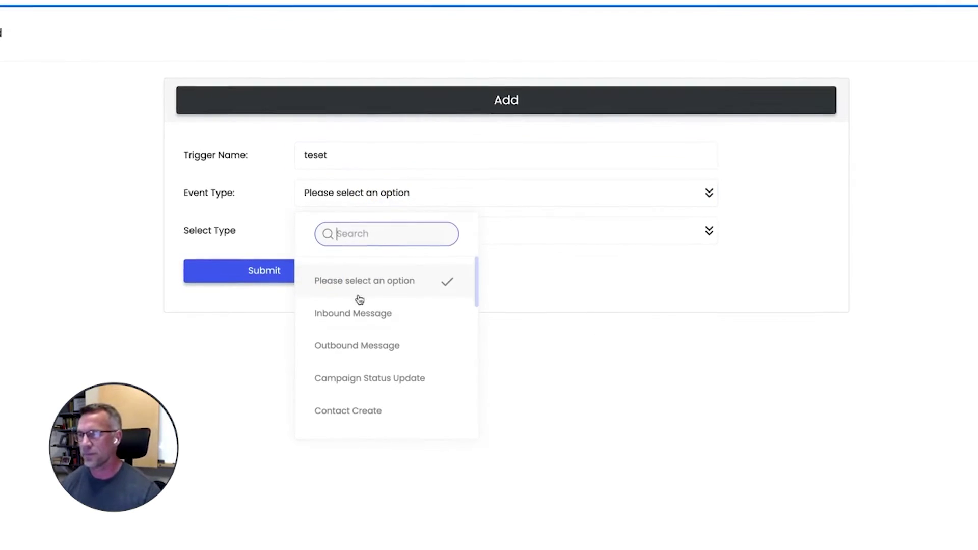
pyautogui.scroll(-1, 363, 336)
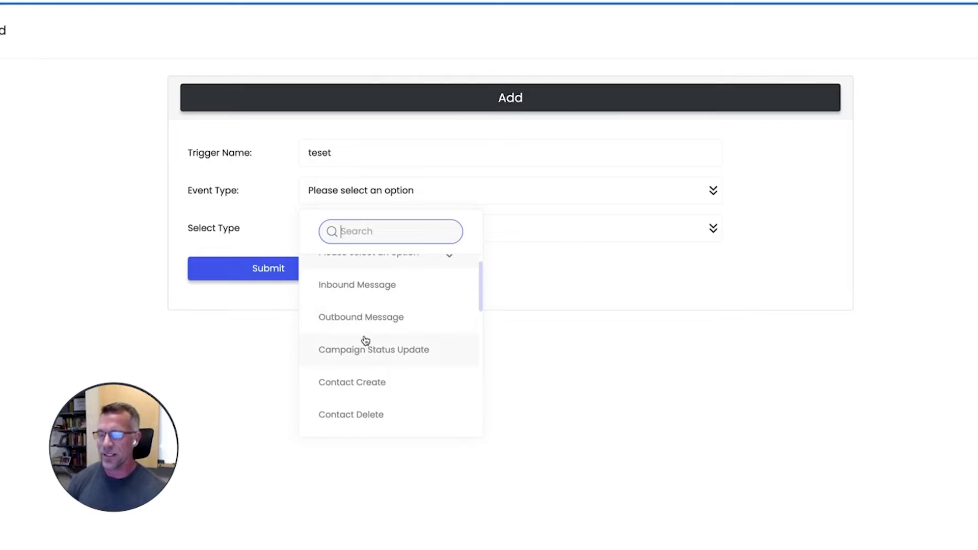
pyautogui.scroll(-1, 402, 332)
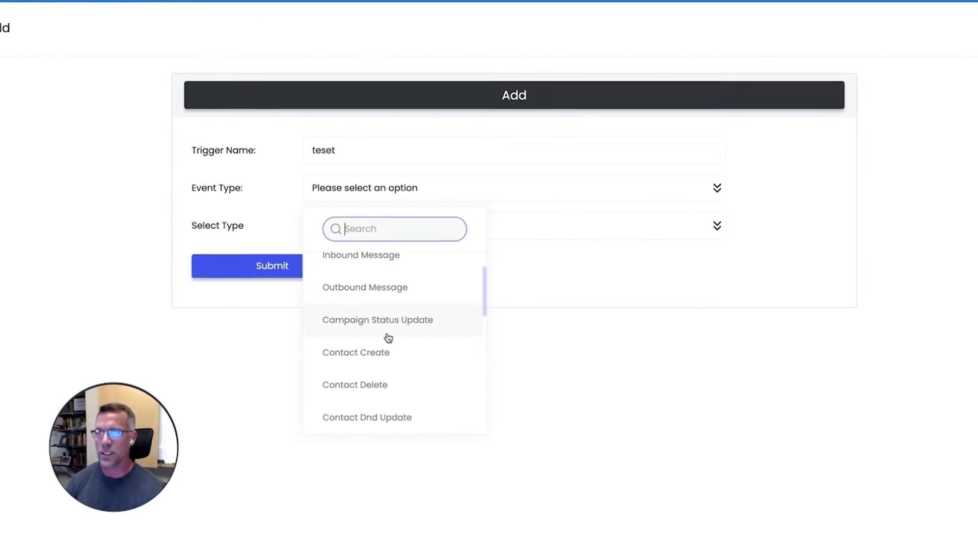
pyautogui.scroll(-2, 393, 346)
pyautogui.scroll(-2, 376, 341)
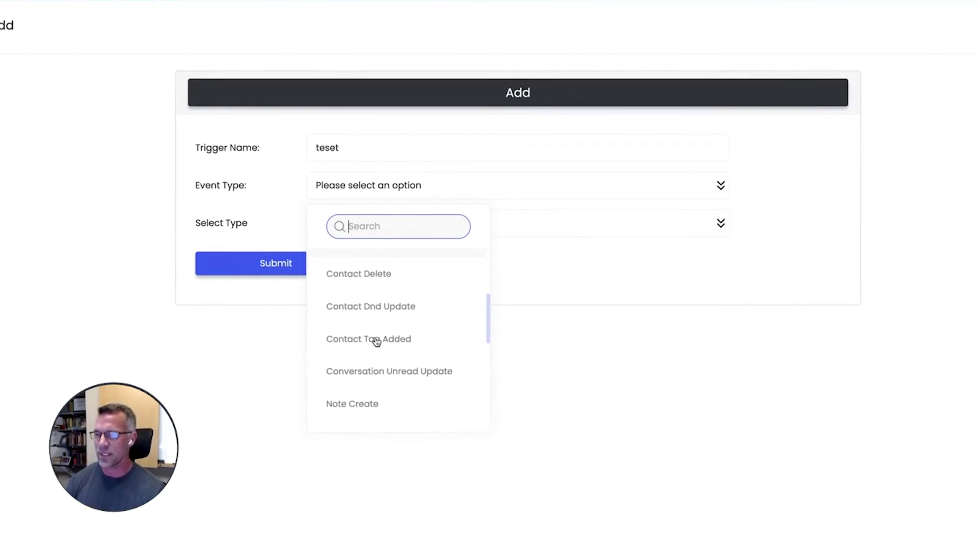
pyautogui.scroll(4, 376, 341)
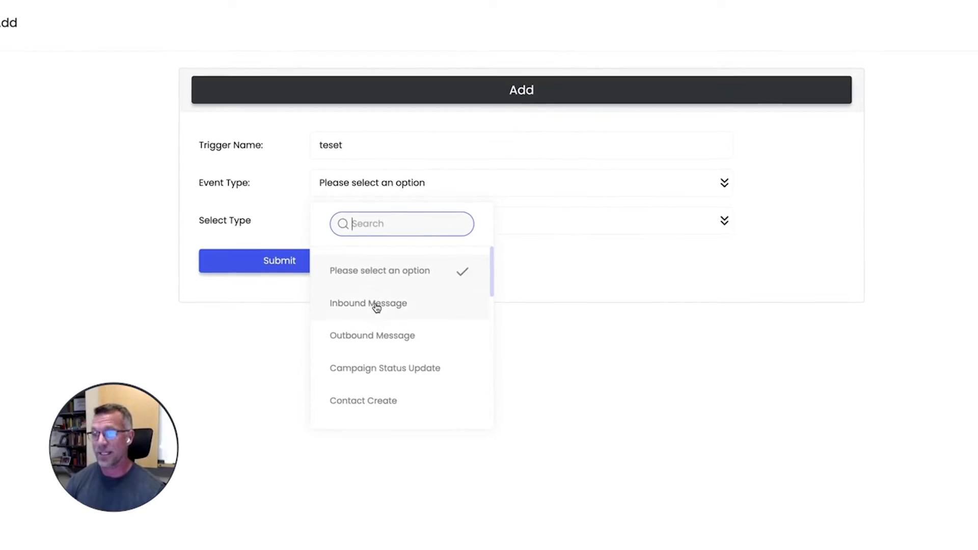
pyautogui.click(379, 305)
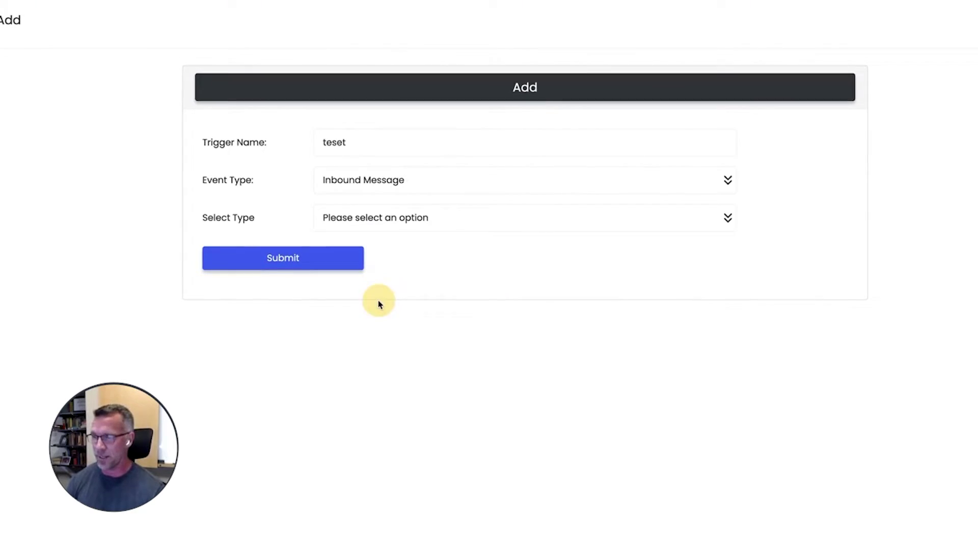
pyautogui.click(412, 226)
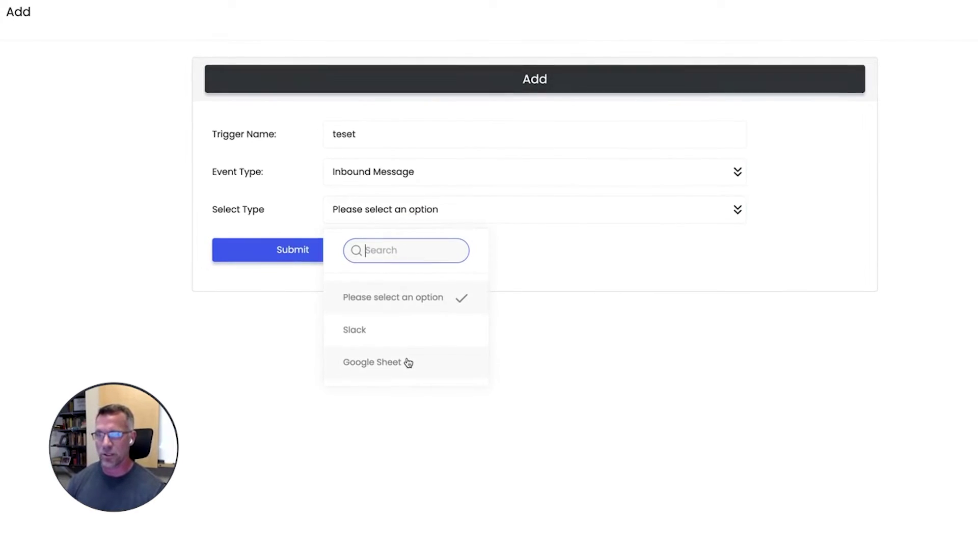
pyautogui.click(416, 162)
pyautogui.scroll(-3, 420, 323)
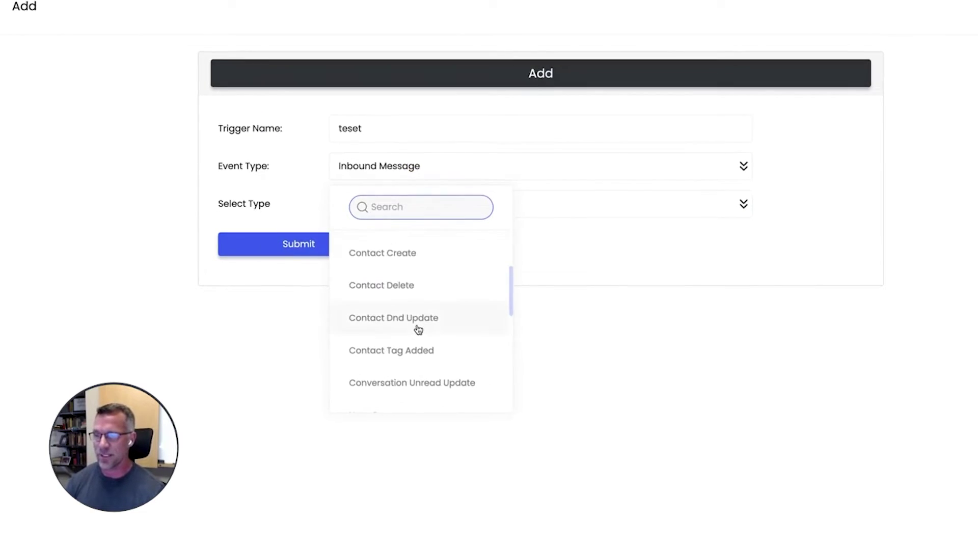
pyautogui.scroll(-10, 420, 337)
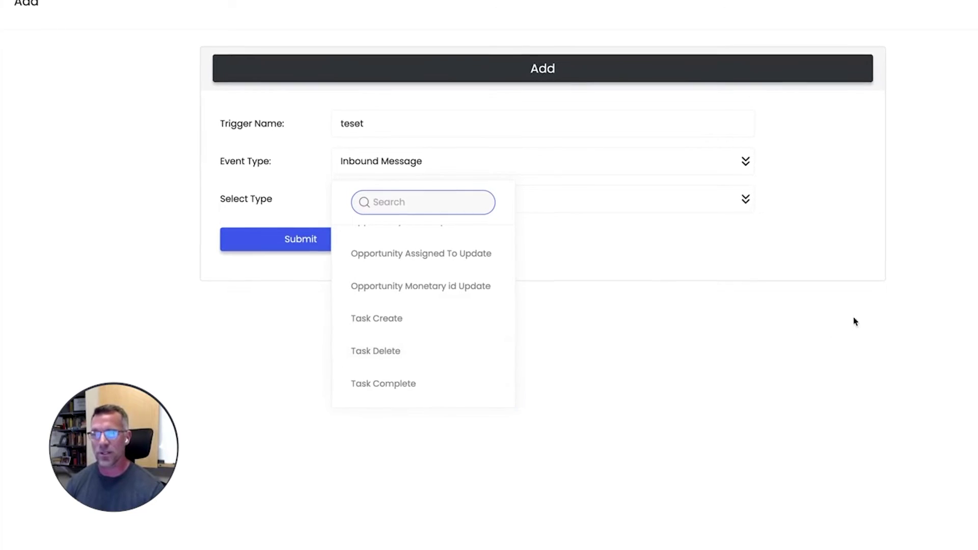
pyautogui.click(757, 365)
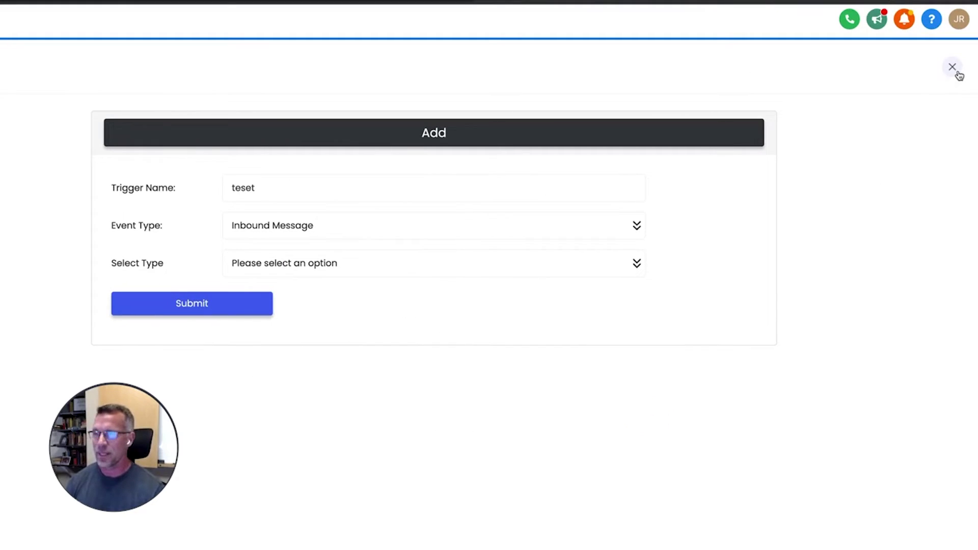
pyautogui.click(960, 75)
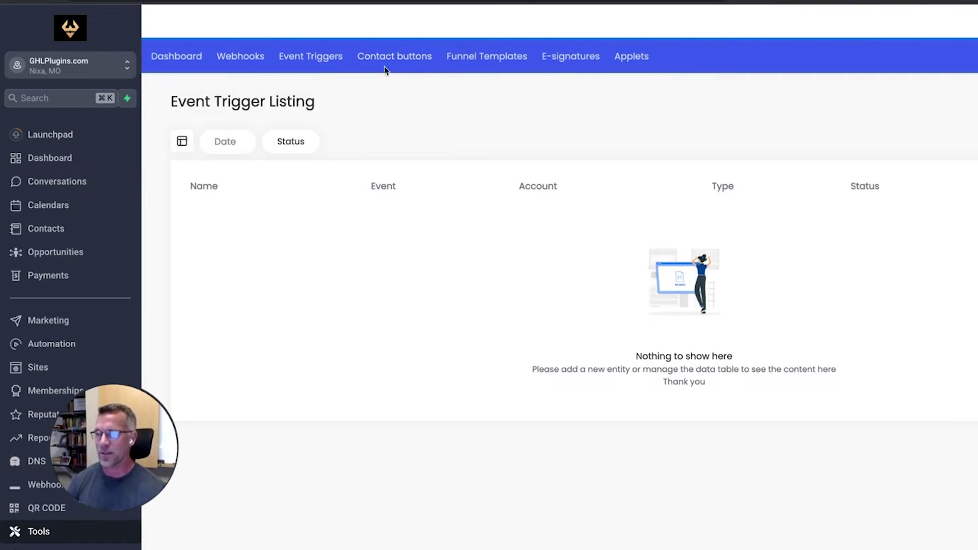
# In Contact buttons, start a new button named 'Name' with a dark red colour.
pyautogui.click(397, 58)
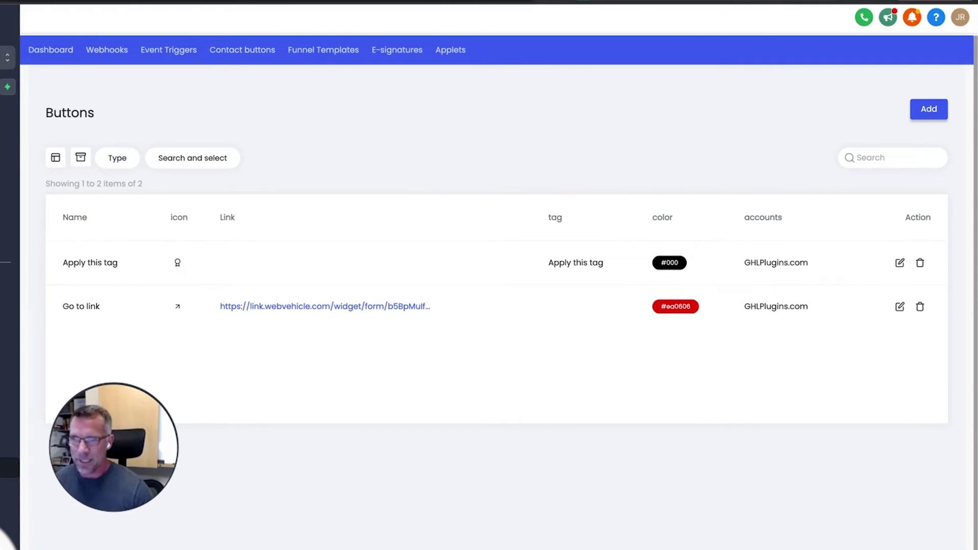
pyautogui.click(928, 110)
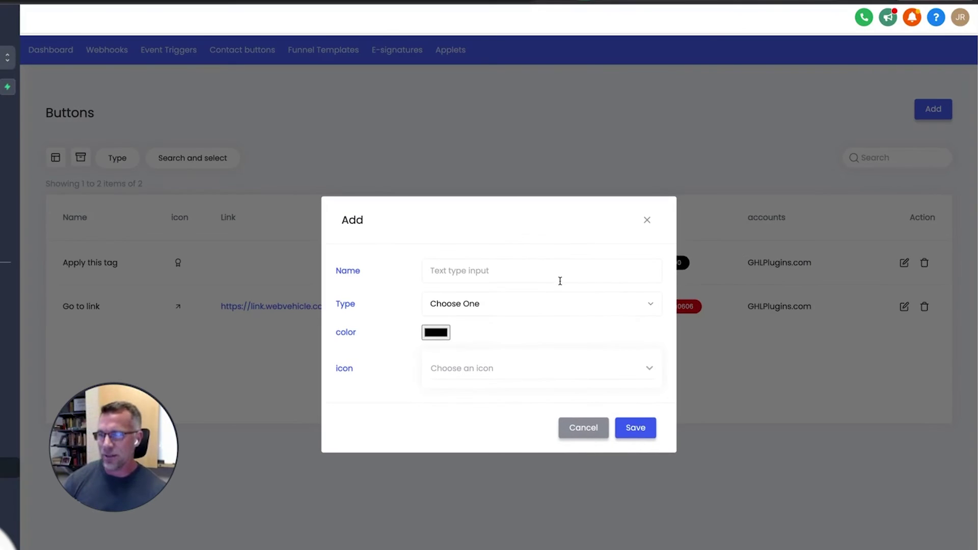
pyautogui.click(467, 271)
pyautogui.write('Name')
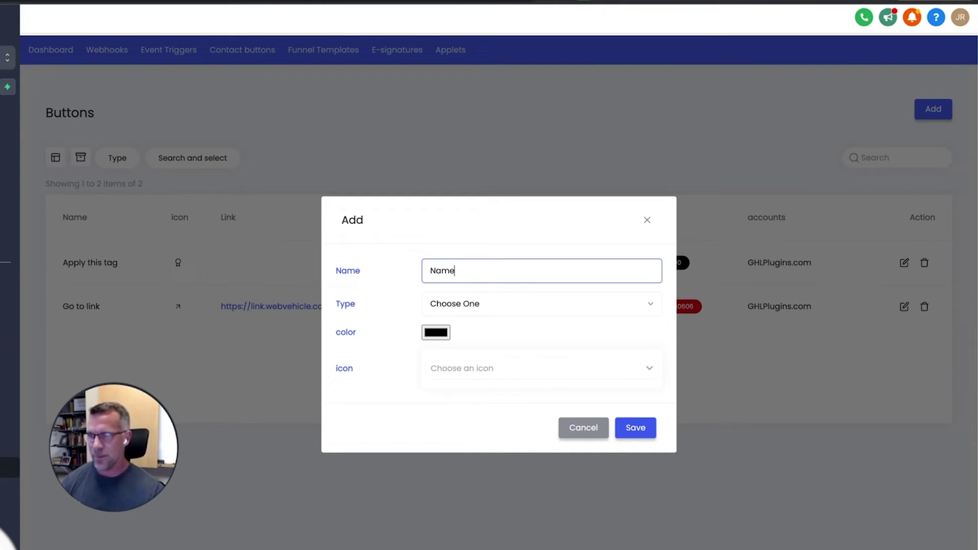
pyautogui.click(489, 308)
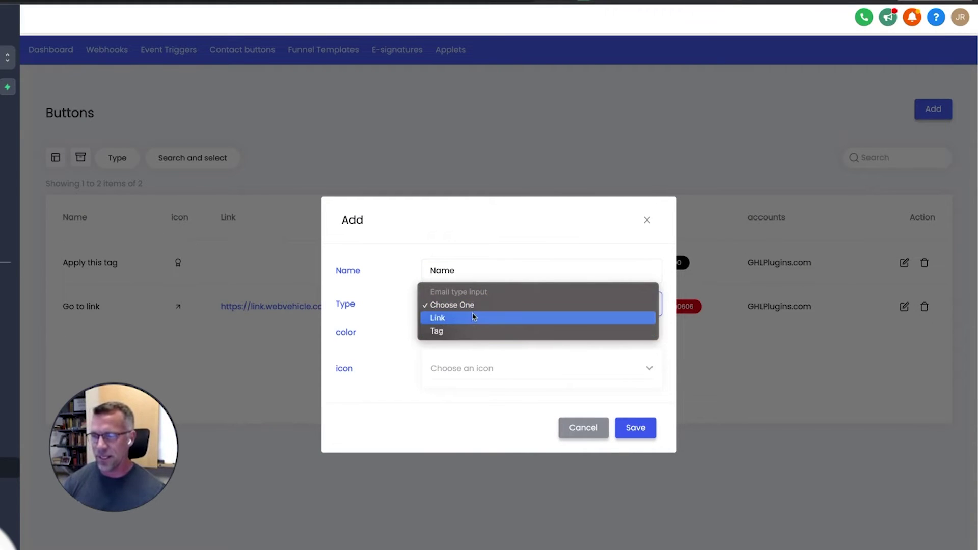
pyautogui.click(586, 219)
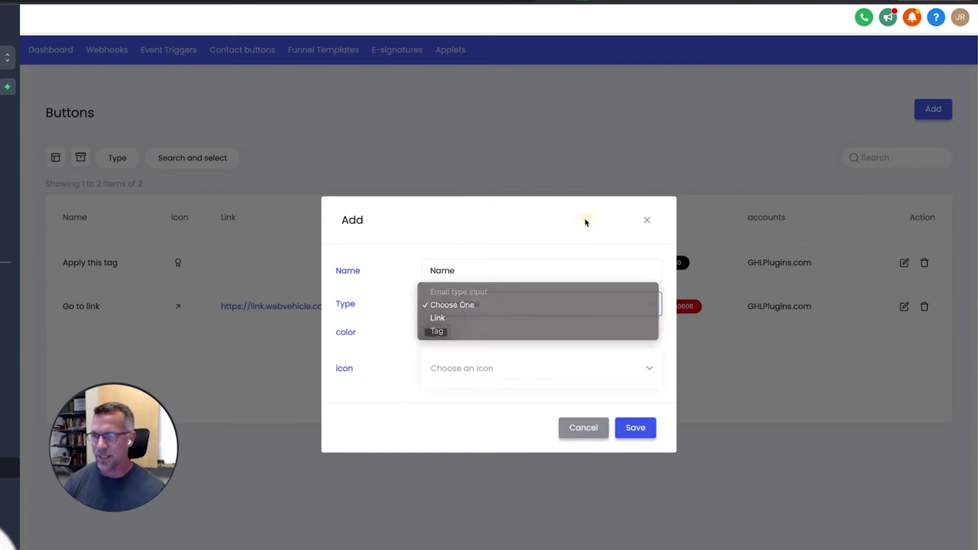
pyautogui.click(436, 332)
pyautogui.click(487, 376)
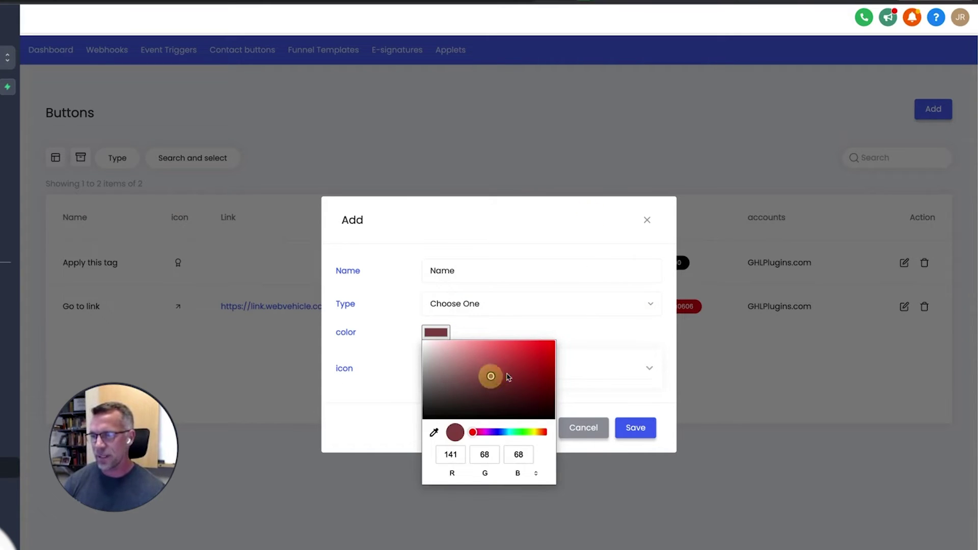
pyautogui.click(622, 351)
# Make the draft a Tag button with tag 'tasg', then cancel it without saving.
pyautogui.click(531, 311)
pyautogui.click(468, 329)
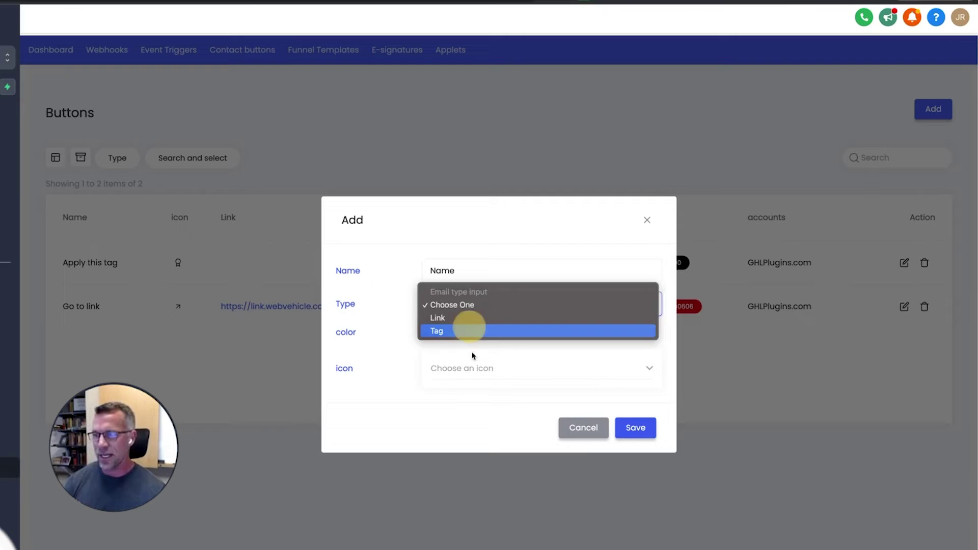
pyautogui.click(450, 338)
pyautogui.write('tasg')
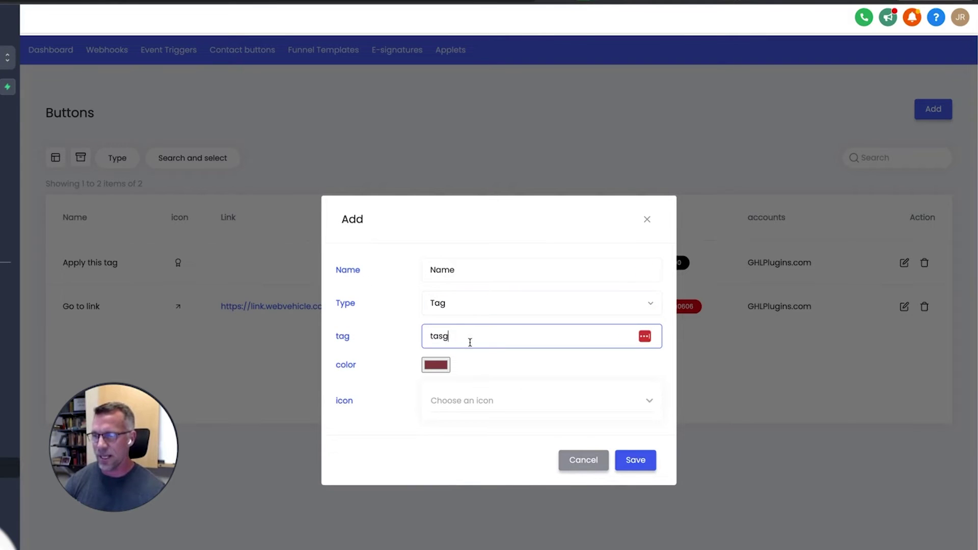
pyautogui.click(502, 404)
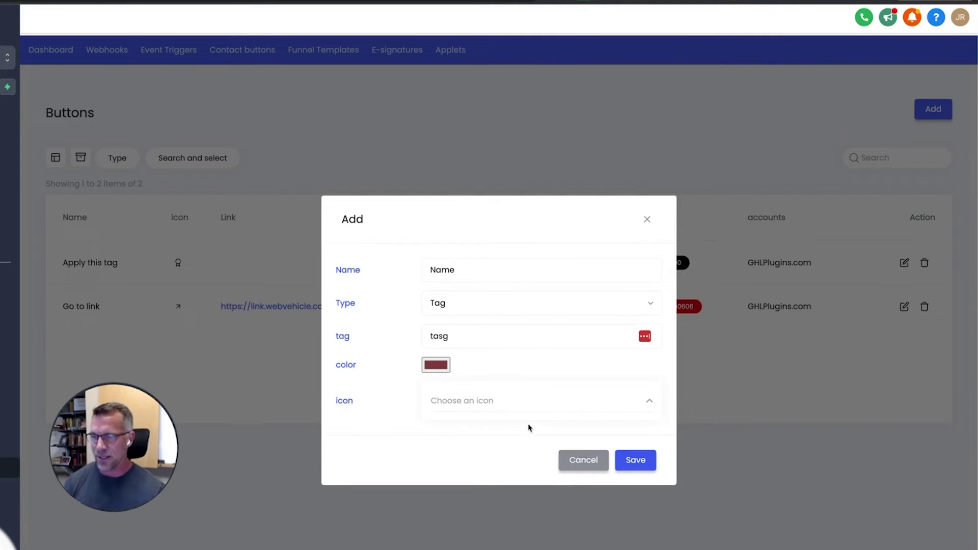
pyautogui.click(580, 456)
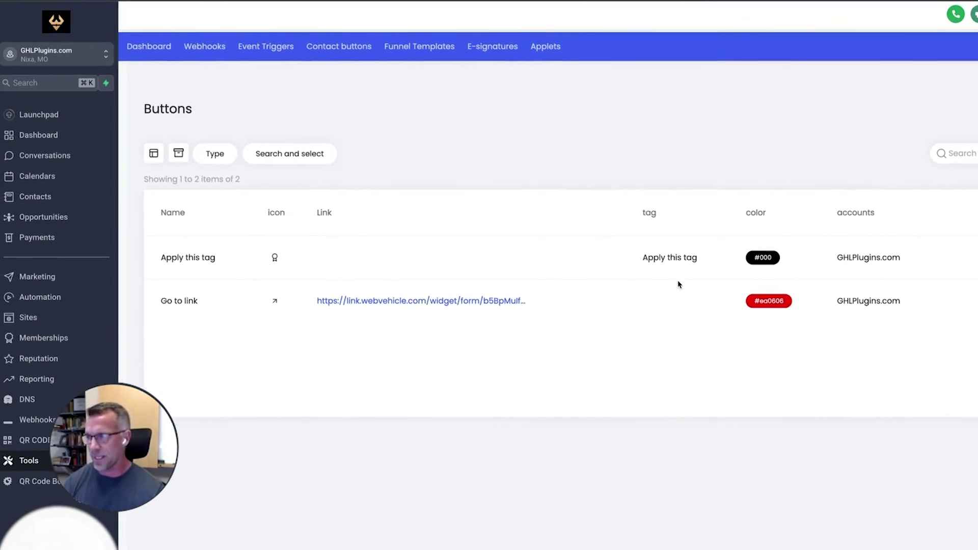
# Search the whole account for the contact's name and open the second matching contact.
pyautogui.click(40, 85)
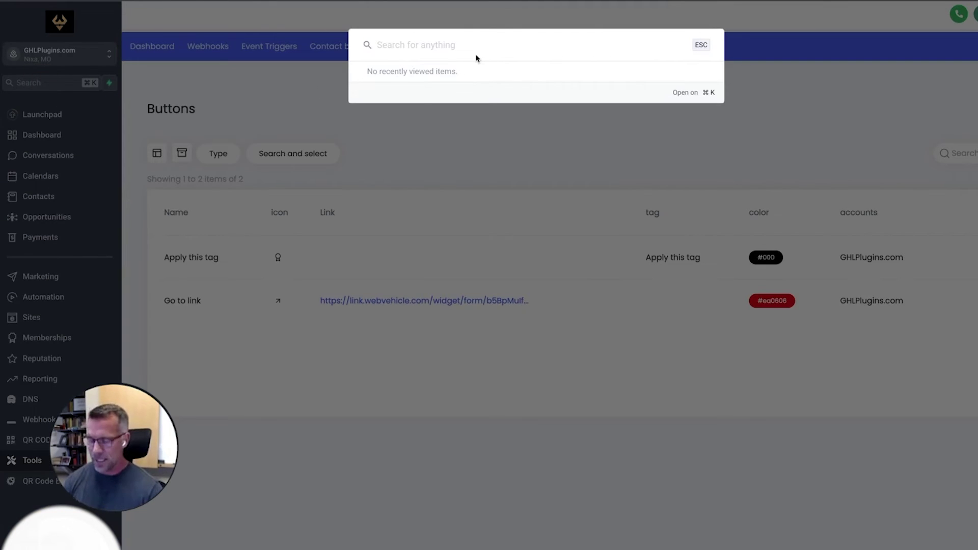
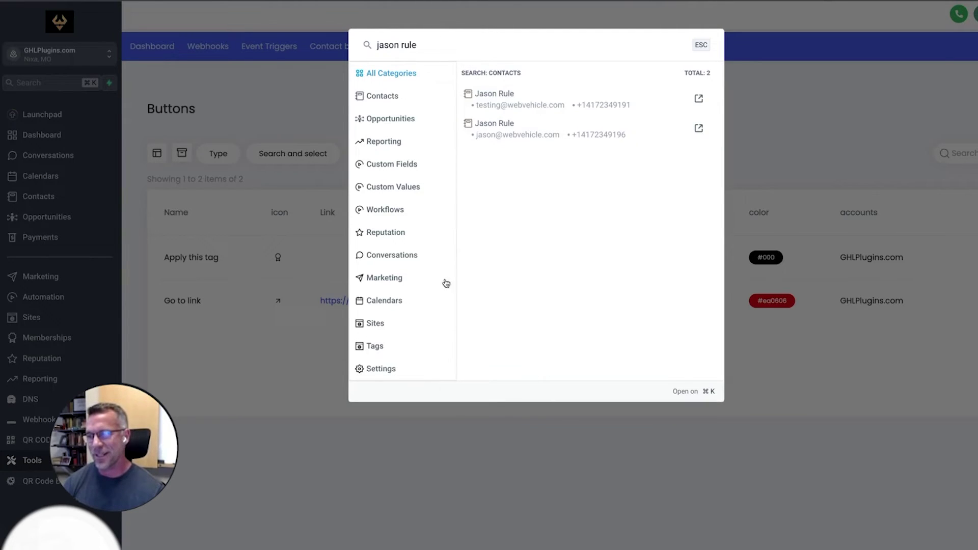
pyautogui.click(513, 131)
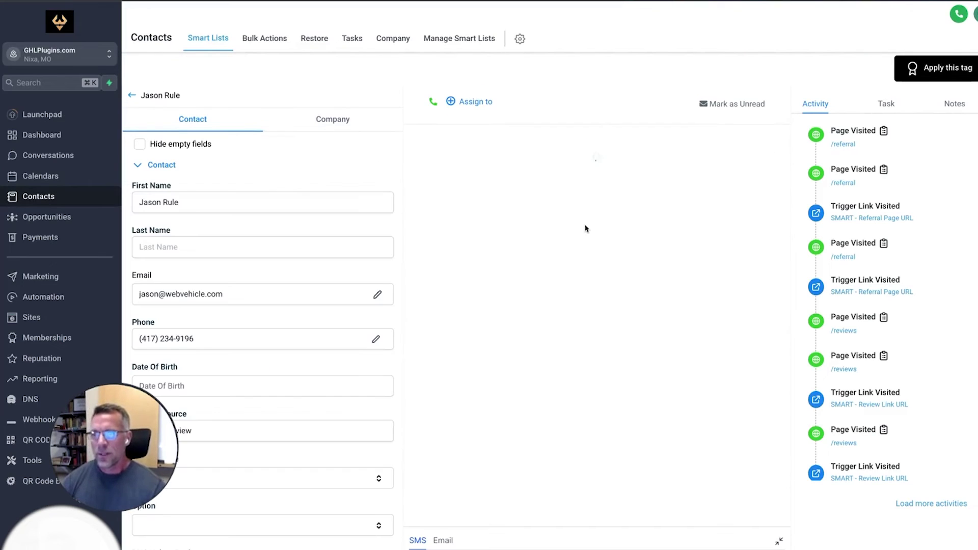
# Check the contact's Tags and use the 'Apply this tag' button to tag the contact.
pyautogui.scroll(-10, 280, 350)
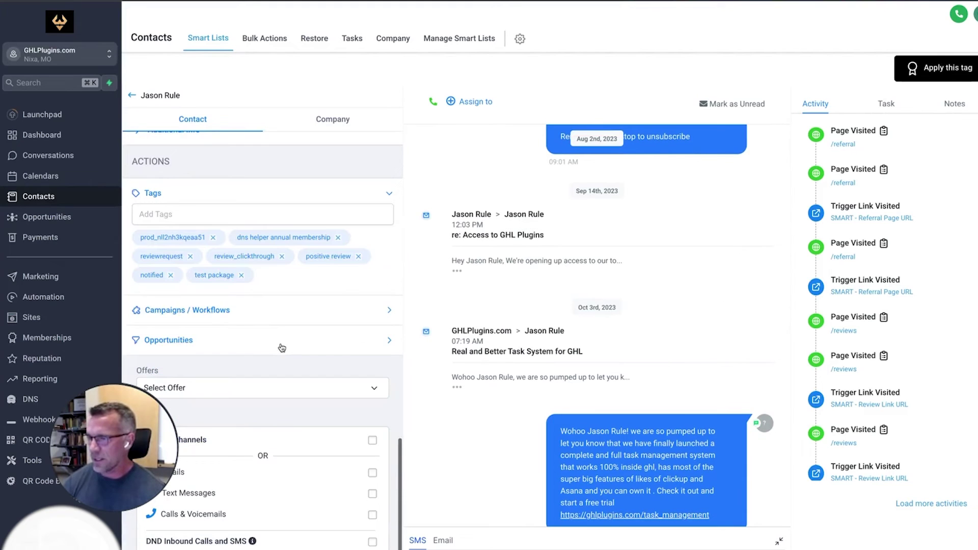
pyautogui.scroll(2, 279, 350)
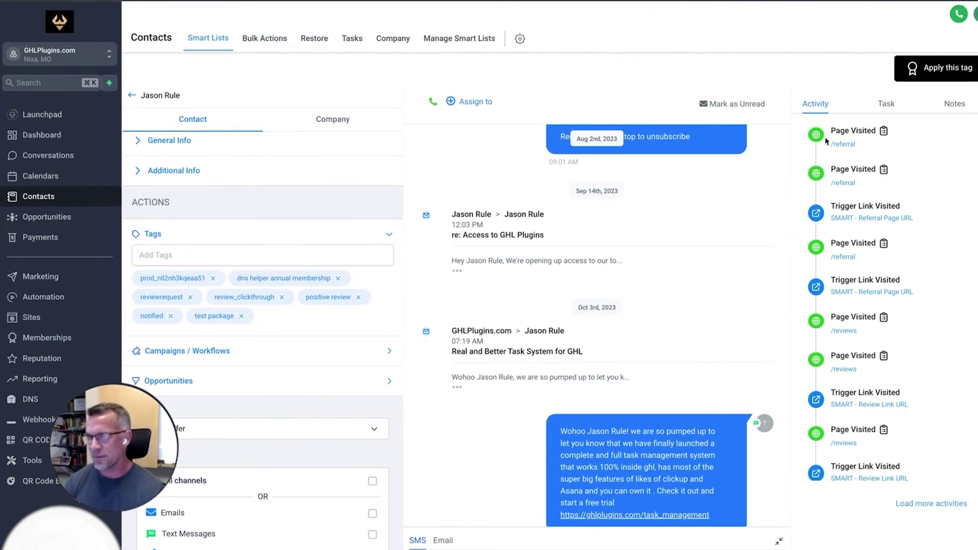
pyautogui.click(949, 74)
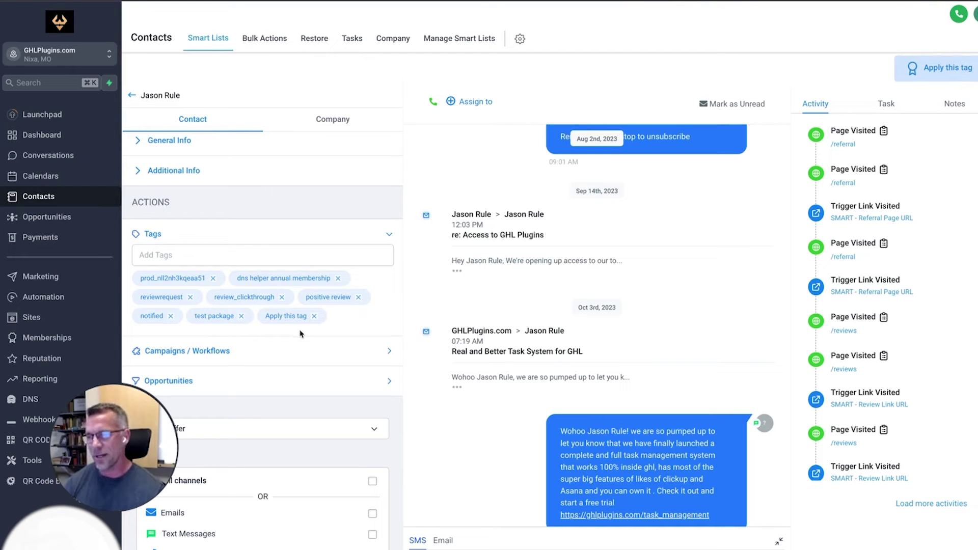
pyautogui.scroll(10, 693, 282)
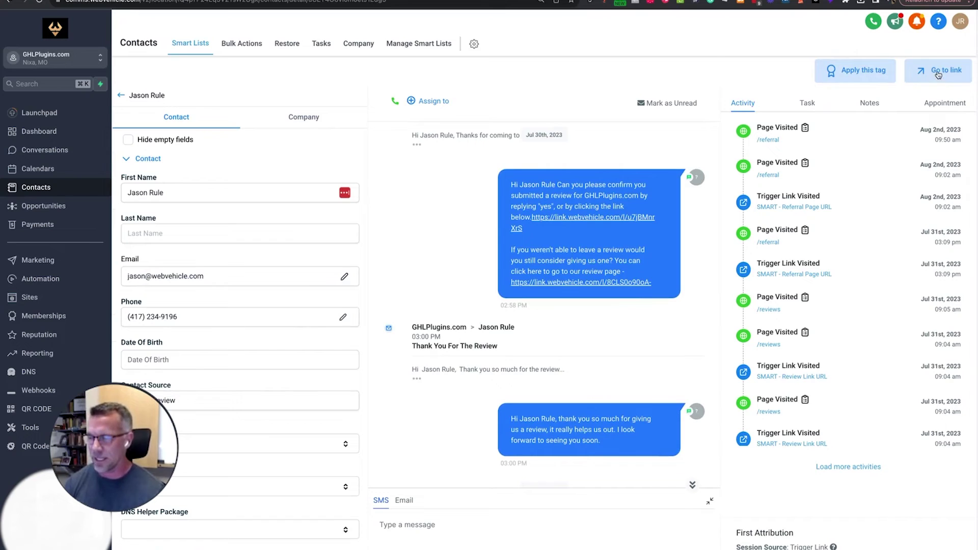
# Preview the contact's 'Go to link' widget form, close it, and go to the plugins Tools area.
pyautogui.click(940, 70)
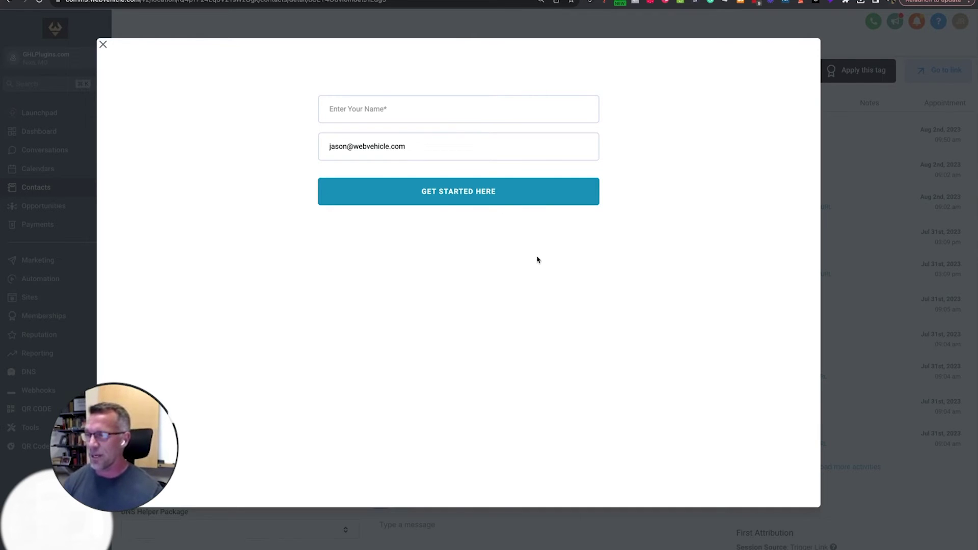
pyautogui.click(103, 46)
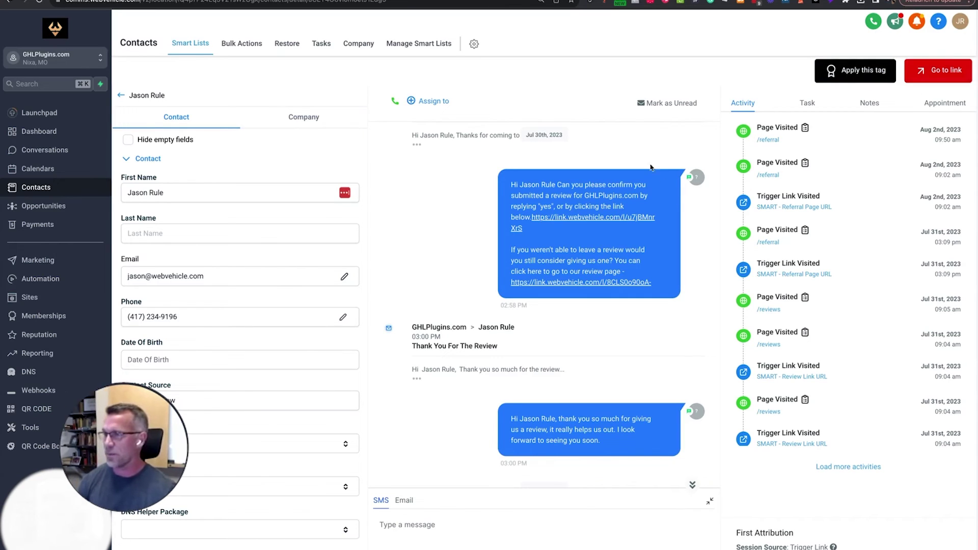
pyautogui.click(38, 428)
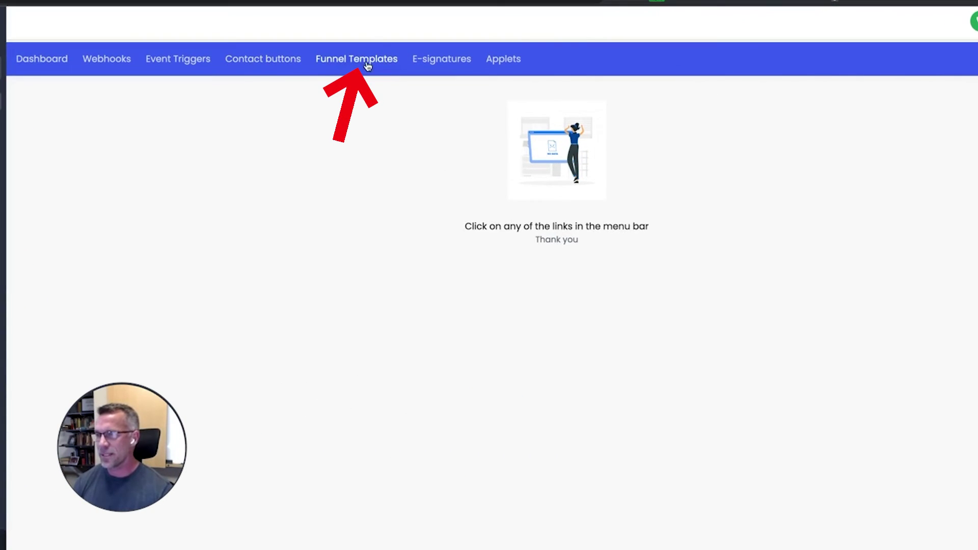
# Create and save a new Funnel Templates site named 'Widgets'.
pyautogui.click(367, 63)
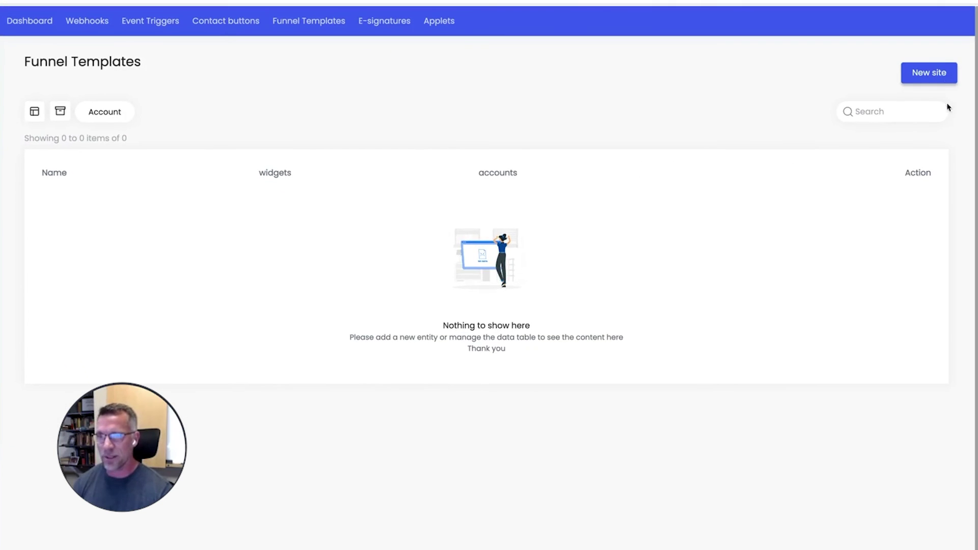
pyautogui.click(922, 80)
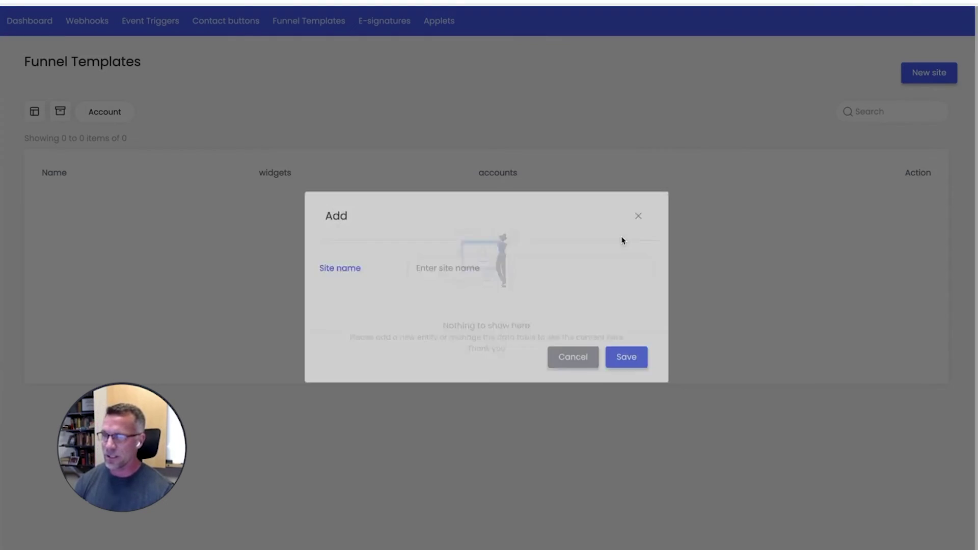
pyautogui.click(505, 285)
pyautogui.write('Widgets')
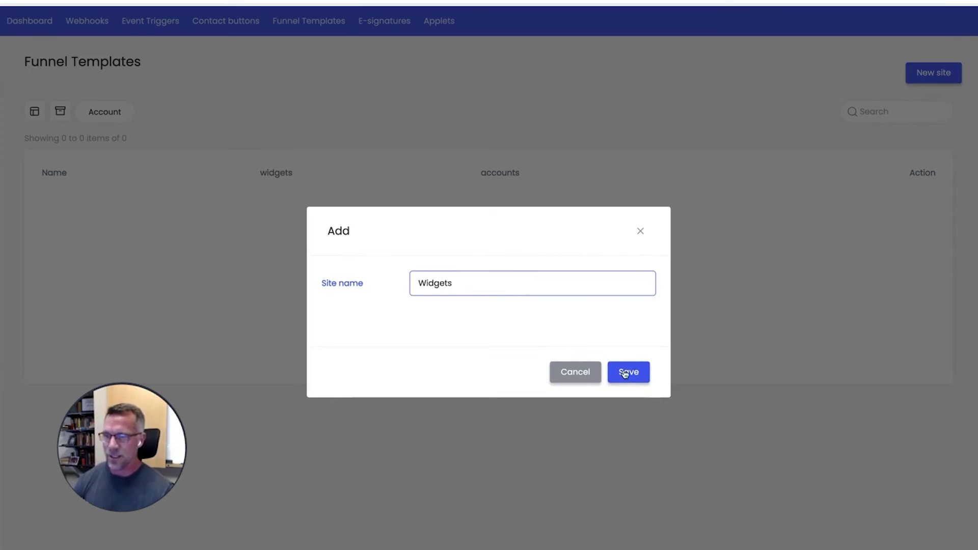
pyautogui.click(628, 372)
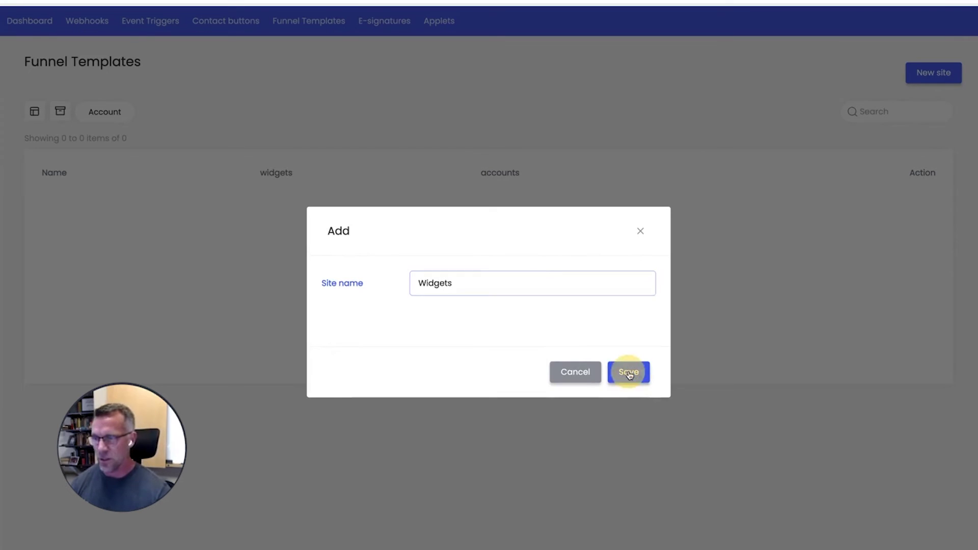
# Open the Widgets site's widget library and browse down its widget grid.
pyautogui.click(839, 219)
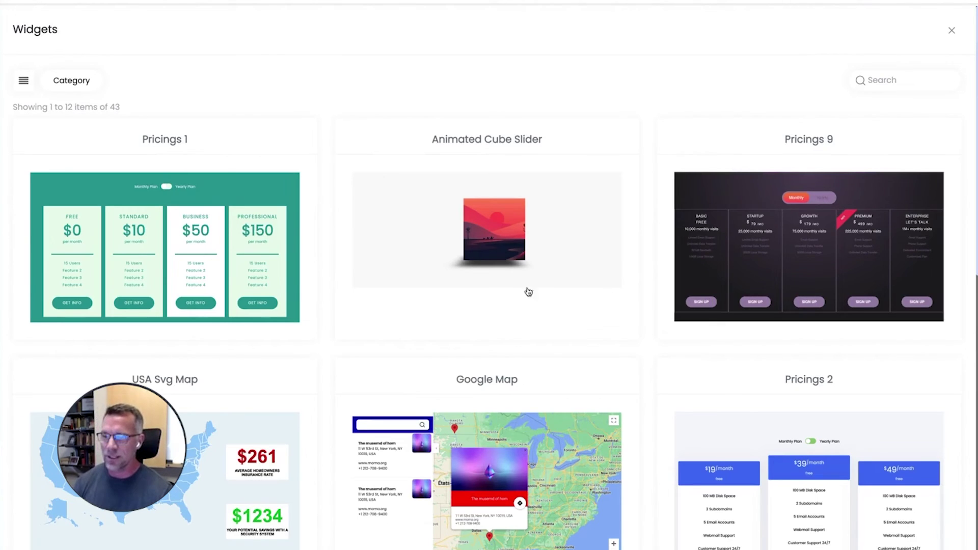
pyautogui.scroll(-4, 530, 288)
pyautogui.scroll(-9, 536, 263)
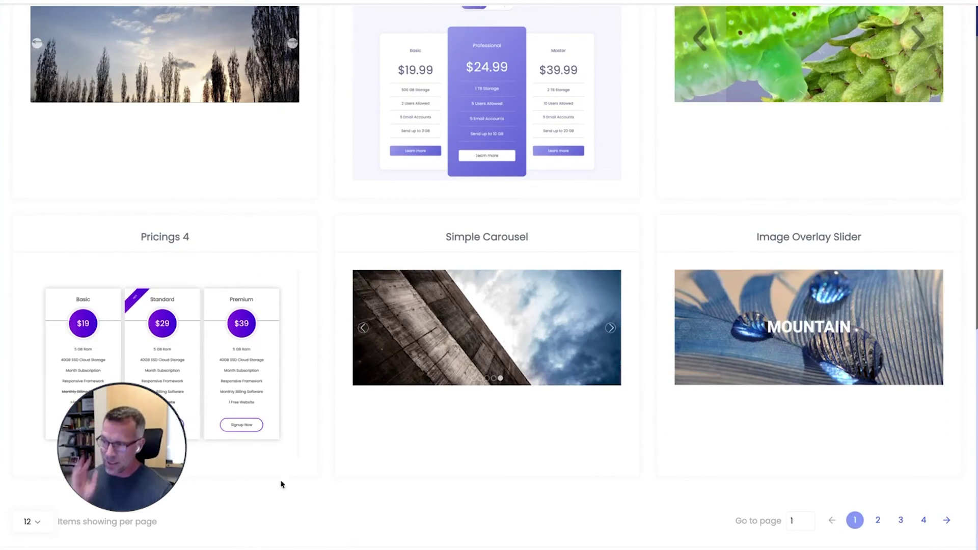
# Show 30 widgets per page and scroll through the 43-widget list.
pyautogui.click(33, 522)
pyautogui.click(48, 497)
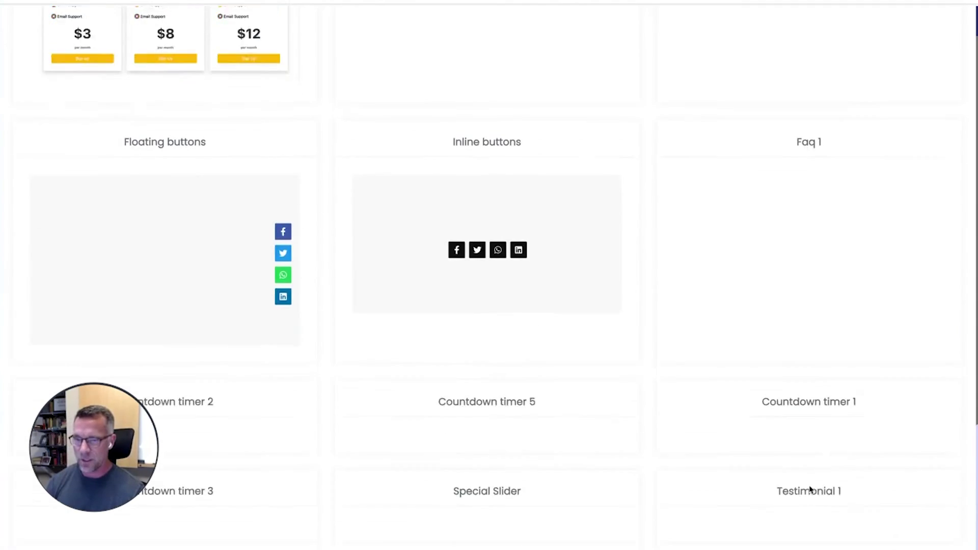
pyautogui.scroll(-7, 605, 430)
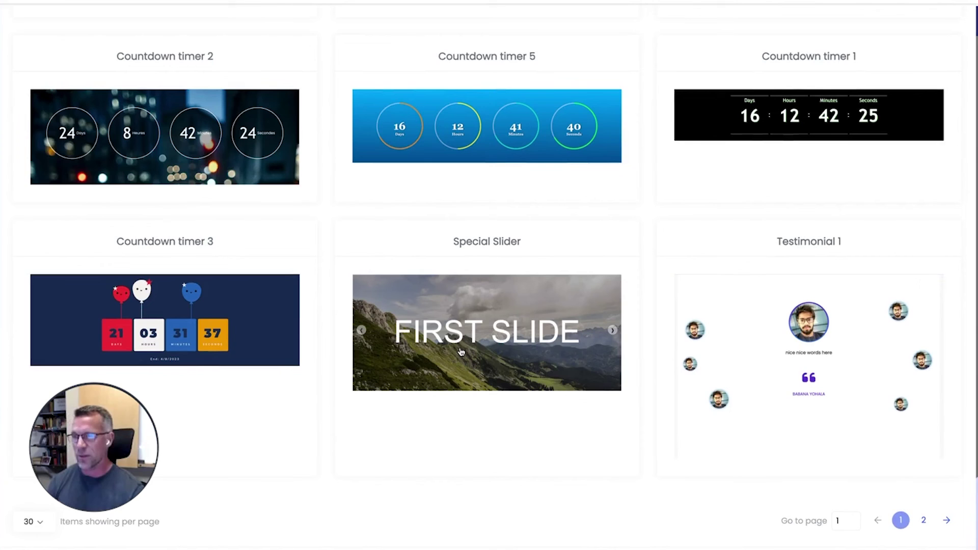
pyautogui.scroll(5, 478, 258)
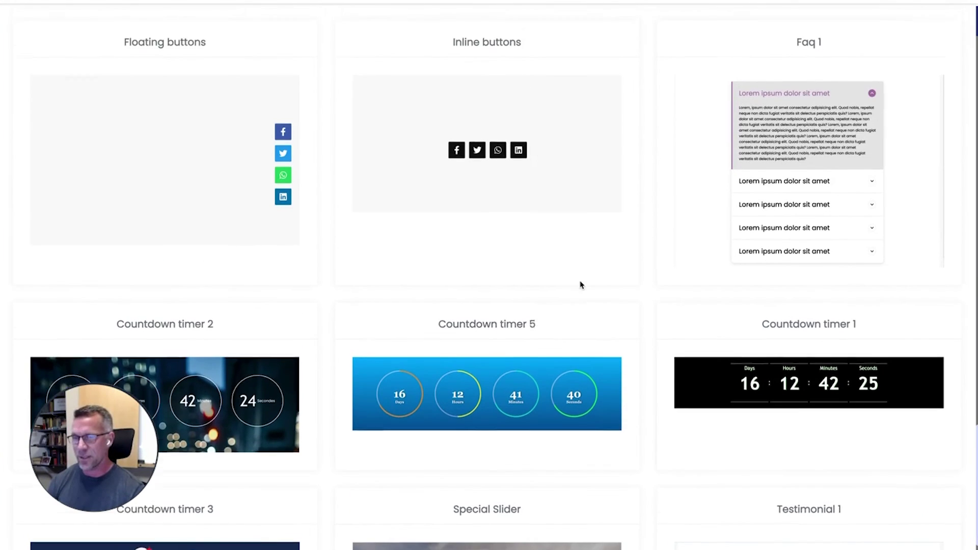
pyautogui.scroll(3, 581, 285)
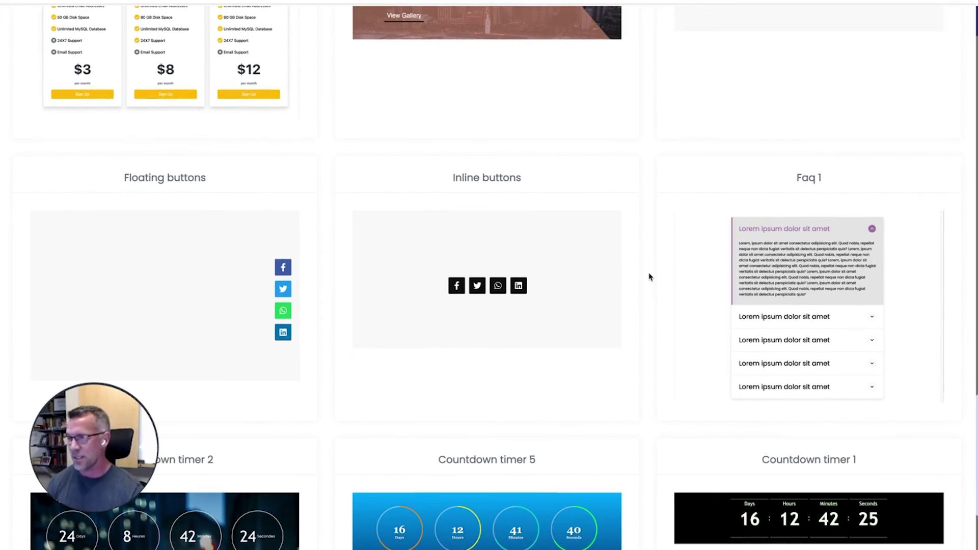
pyautogui.scroll(10, 766, 279)
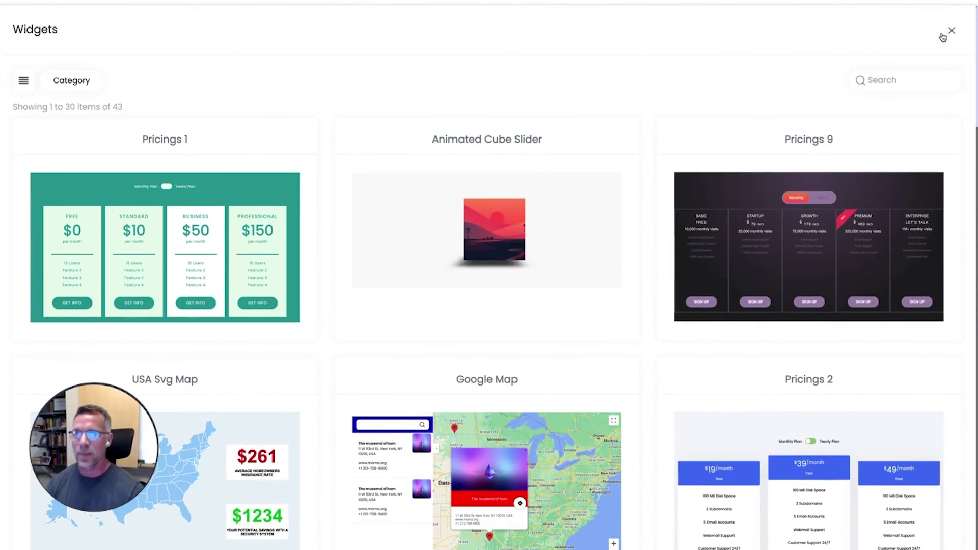
# Close the widget library and go to the E-signatures Documents send page.
pyautogui.click(951, 31)
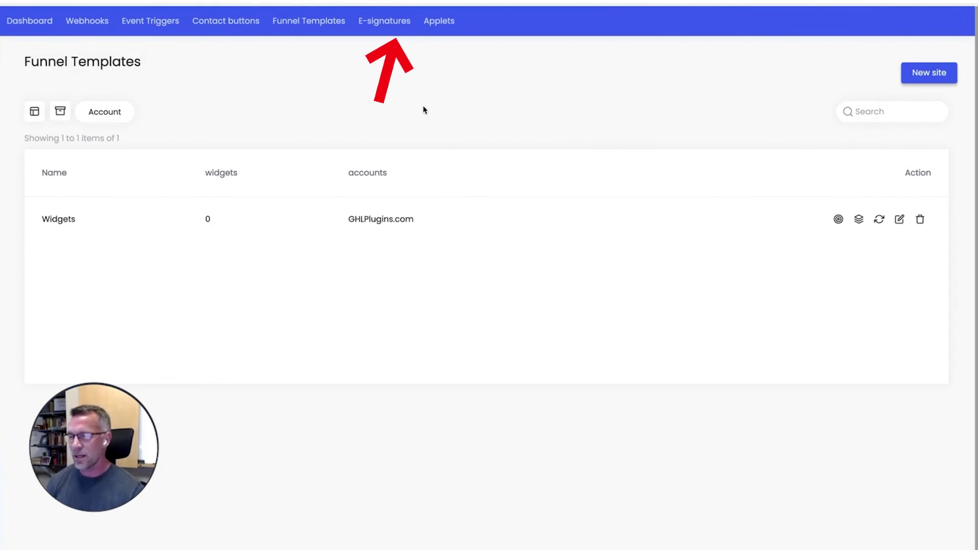
pyautogui.click(384, 21)
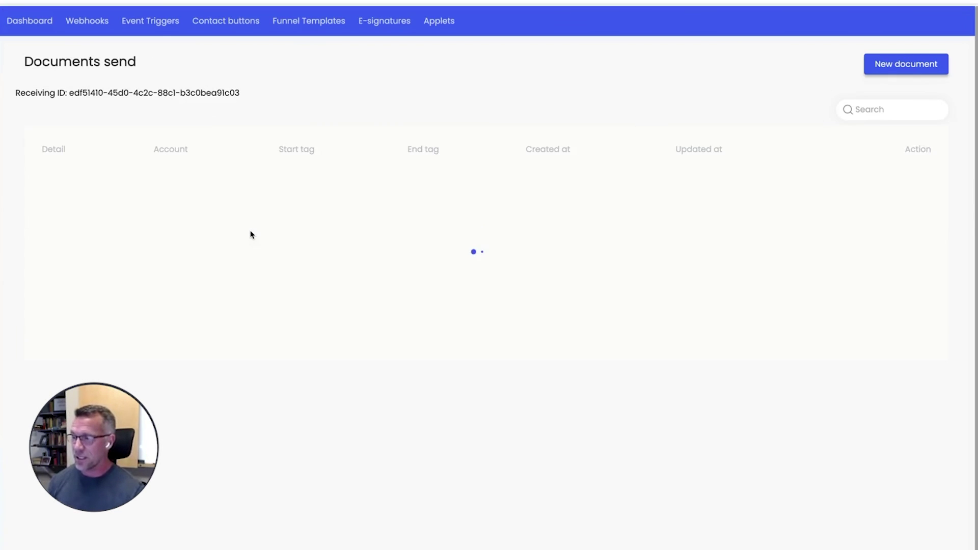